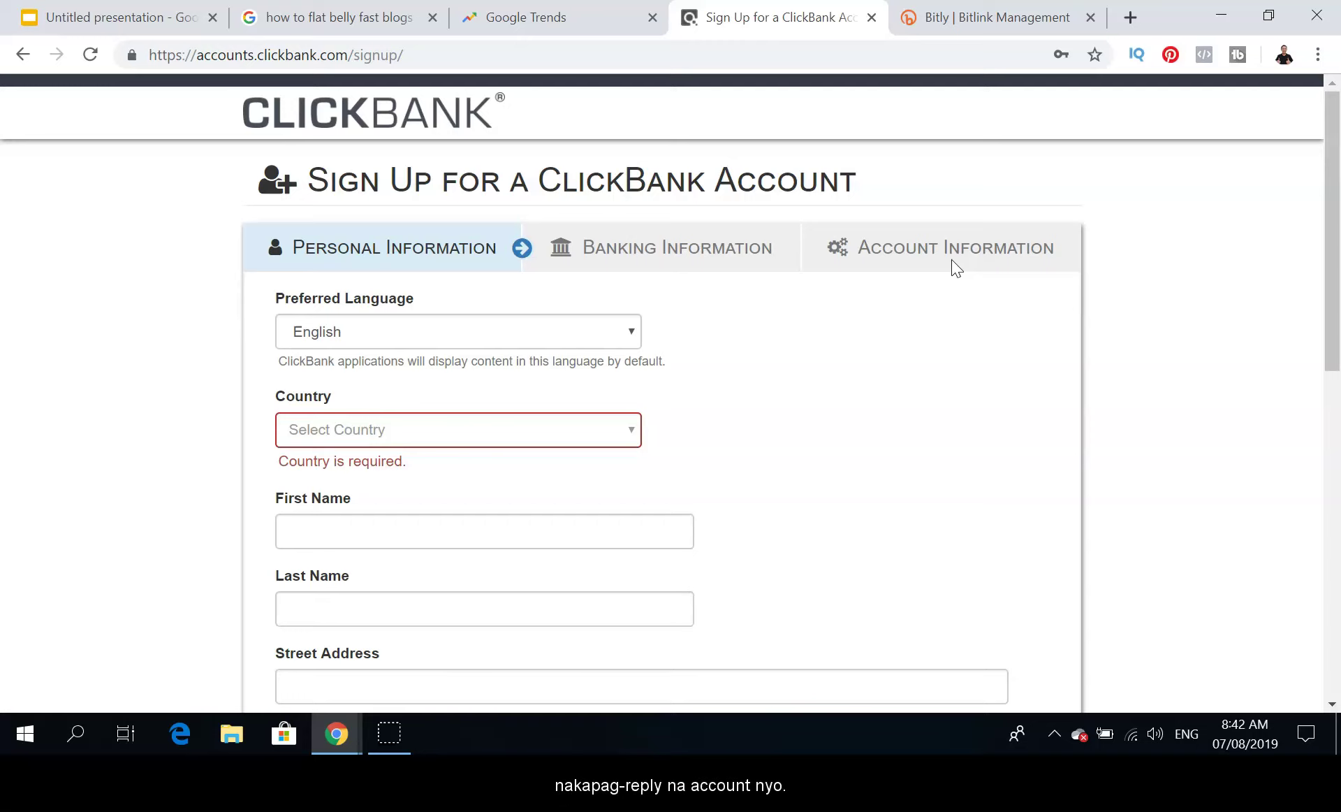
- Return from the sign-up form to the ClickBank home page and open the Health & Fitness category in the affiliate marketplace
left_click(1338, 163)
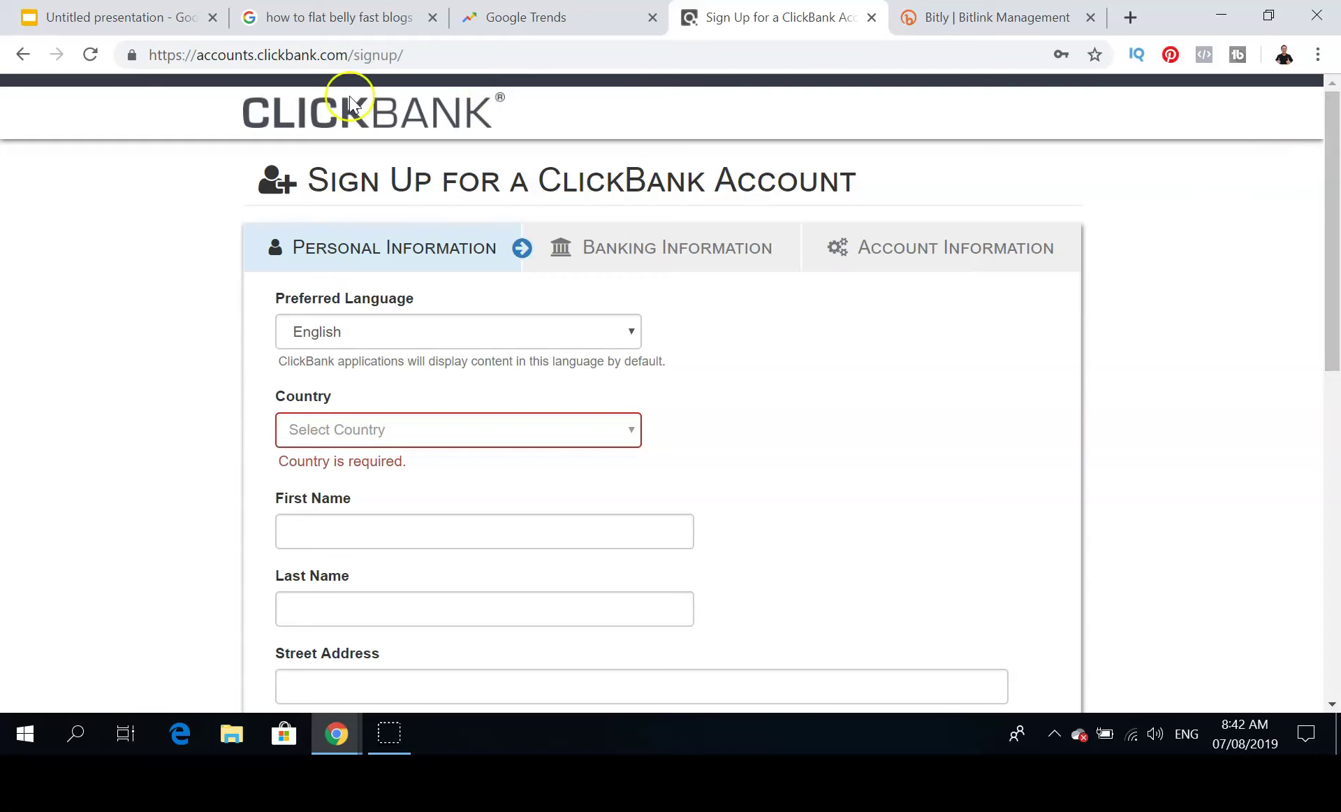
left_click(19, 54)
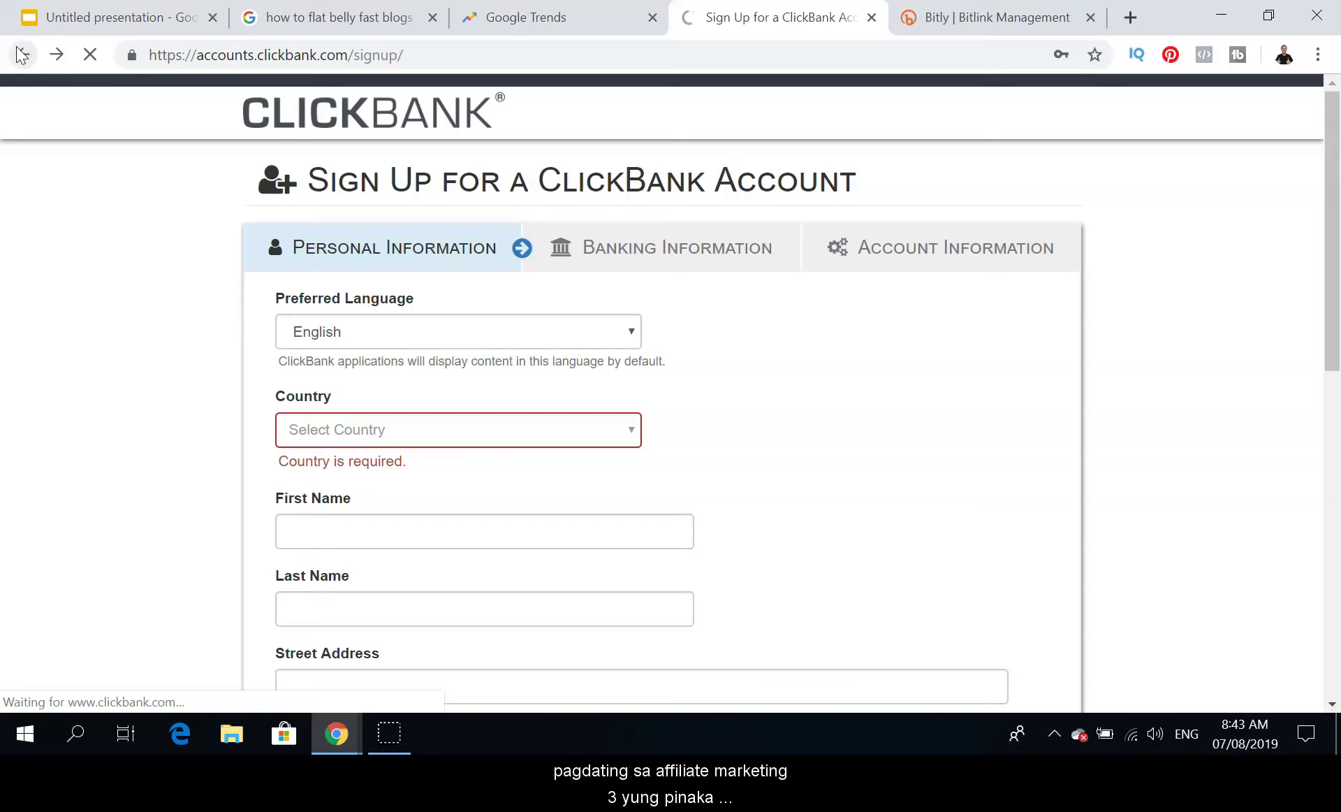
left_click(21, 55)
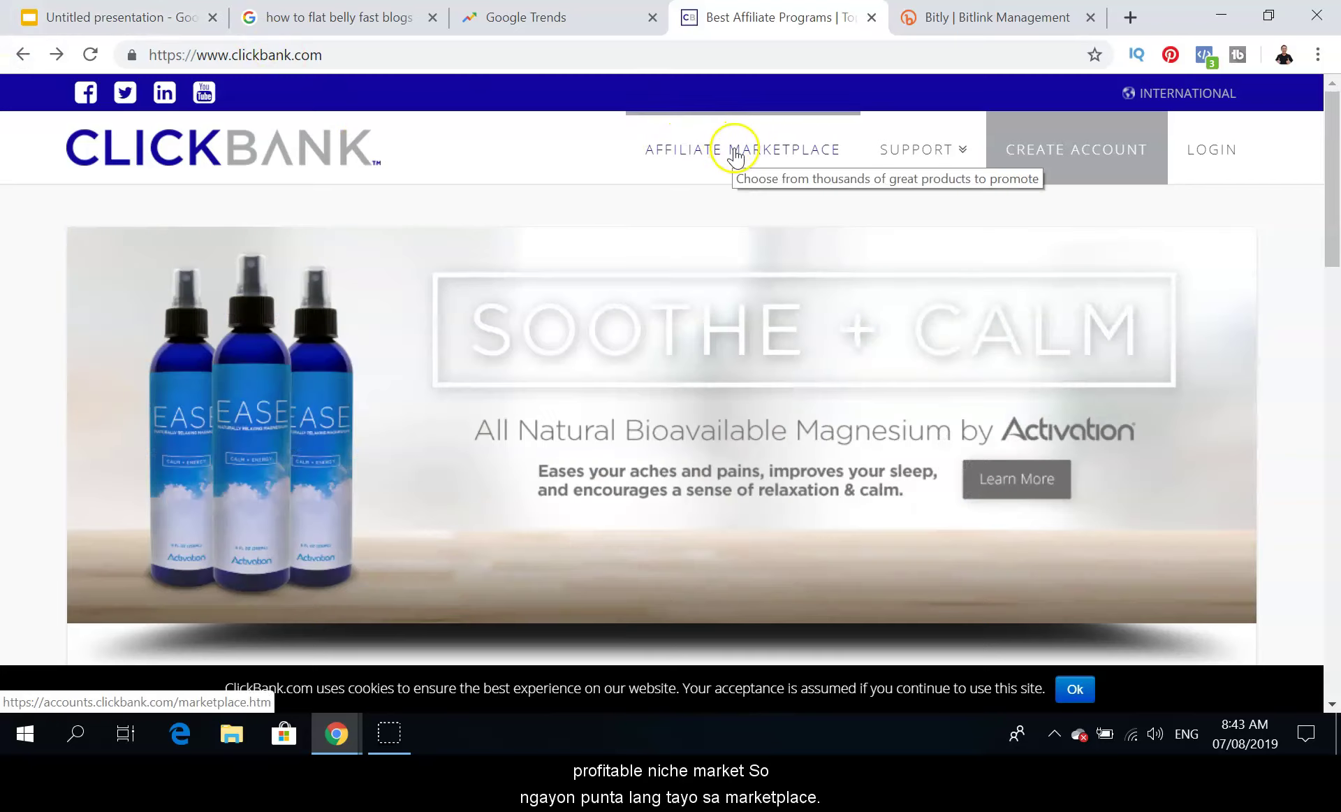
left_click(736, 157)
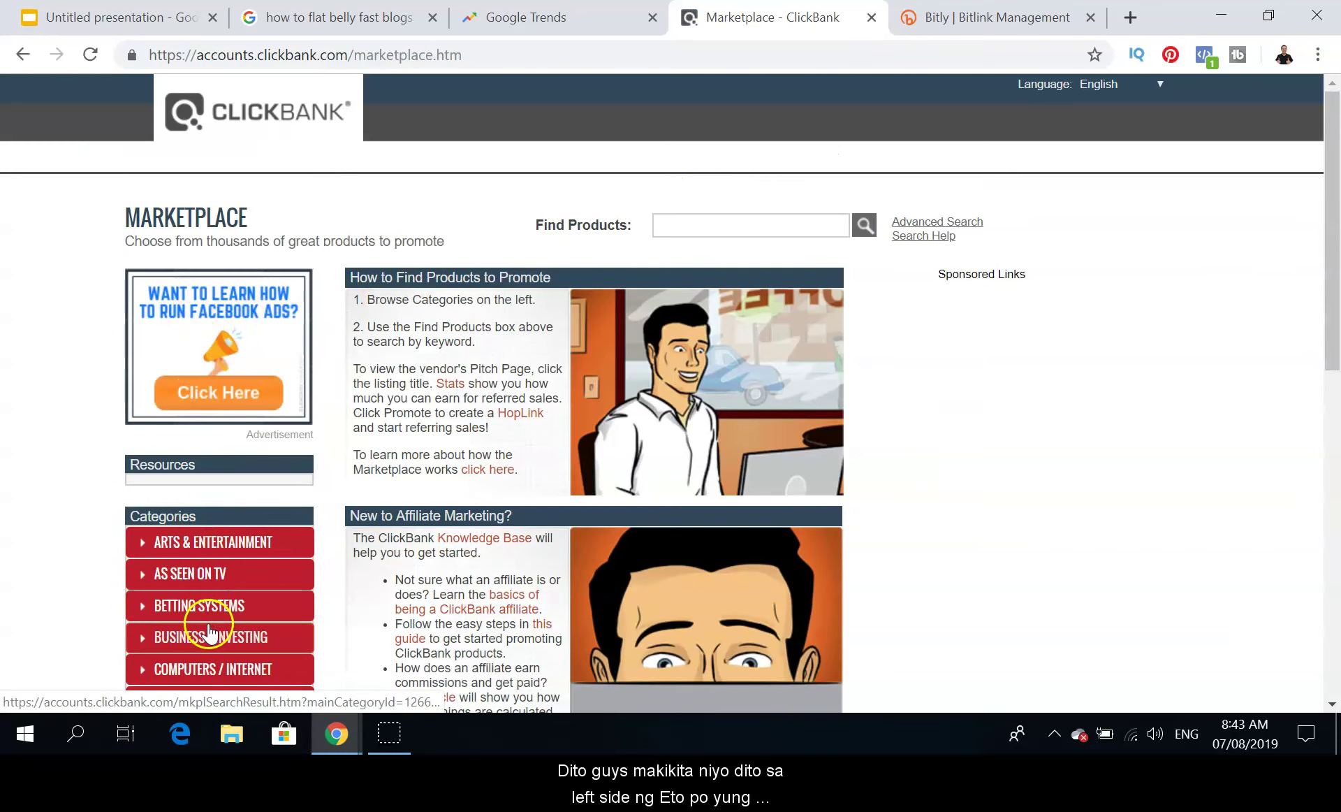
left_click_drag(1322, 267, 1336, 465)
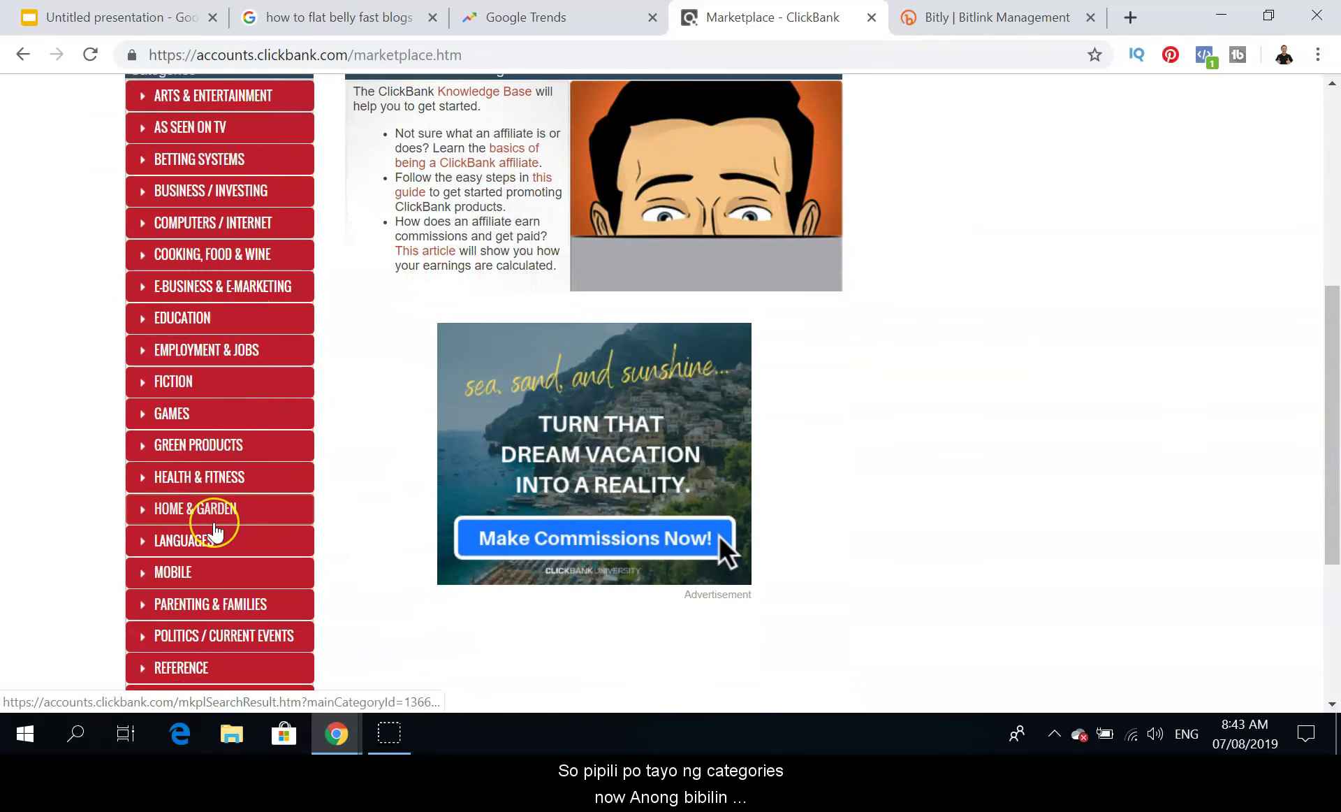
left_click(198, 479)
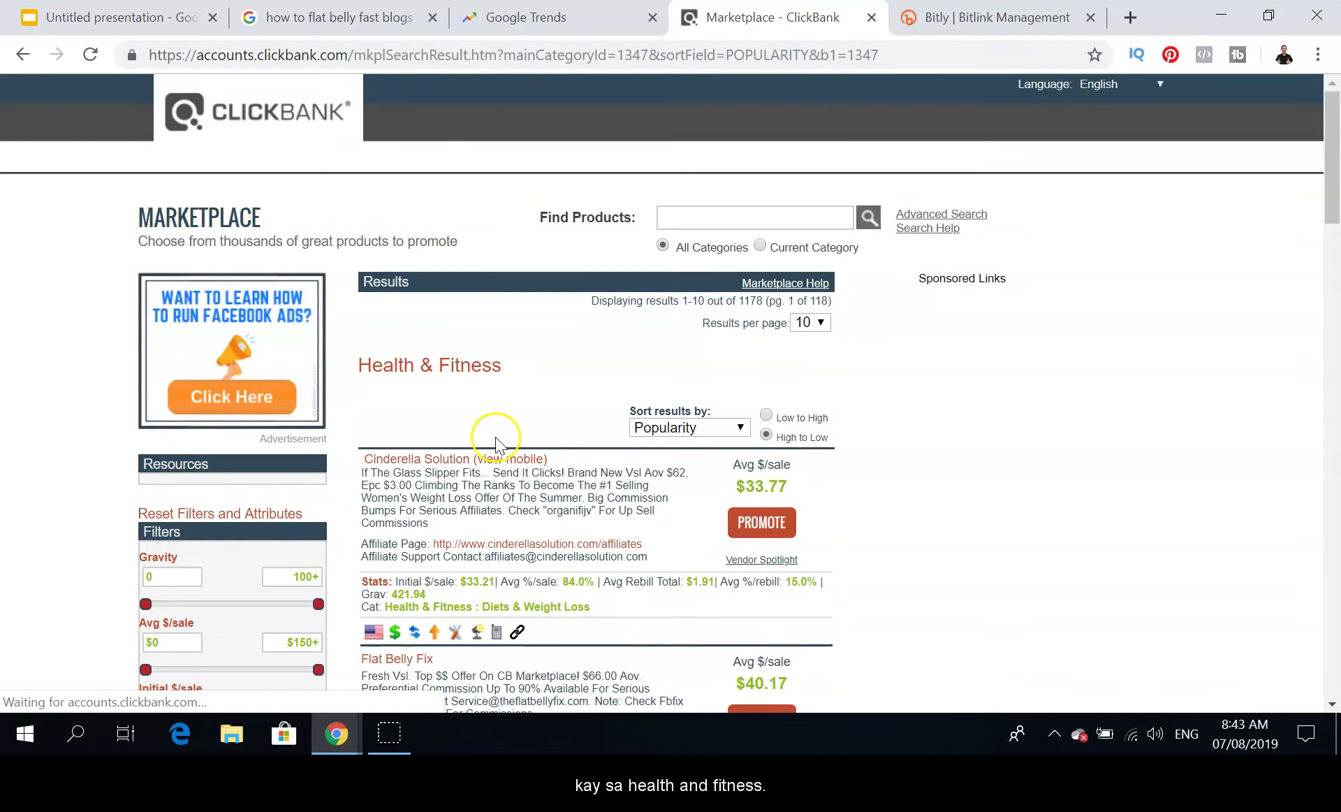
- Sort the Health & Fitness product results by Gravity
left_click_drag(1335, 168, 1335, 225)
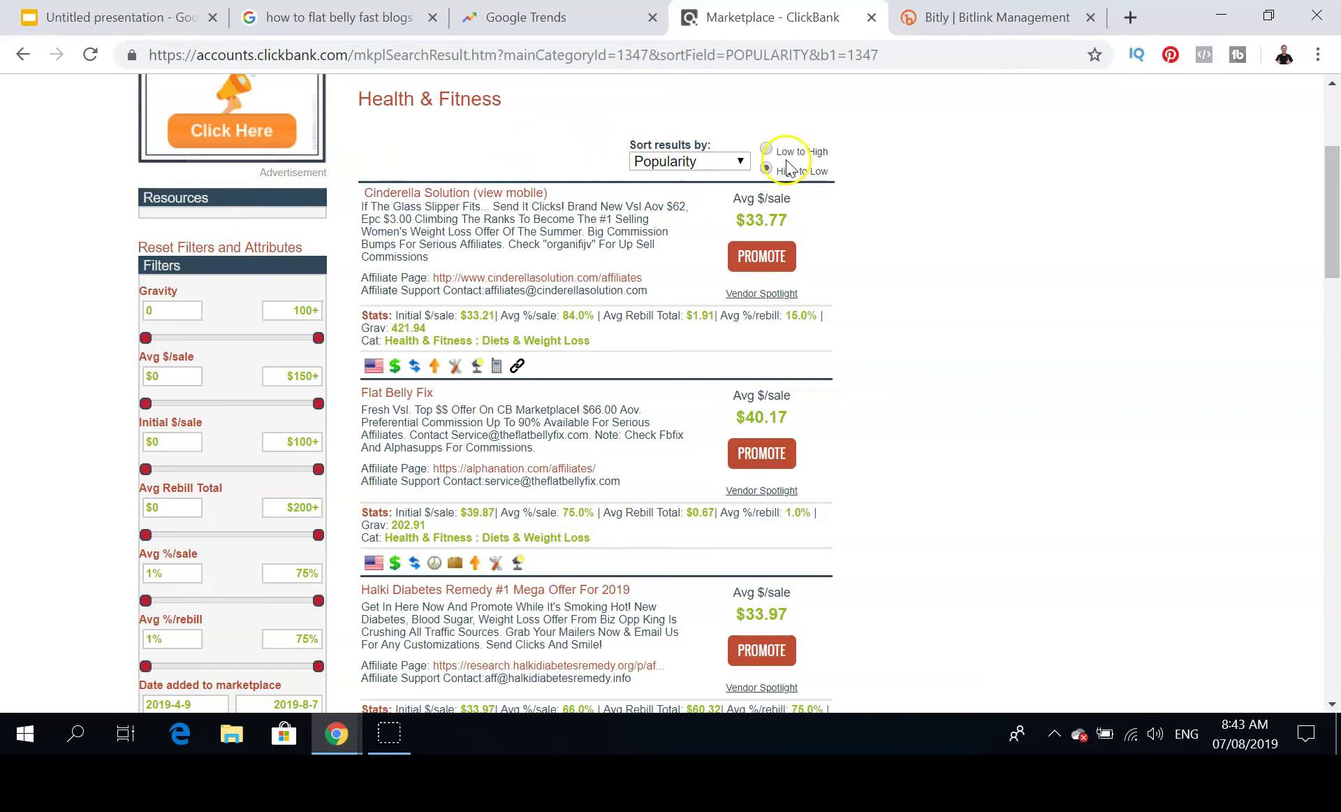
left_click(740, 162)
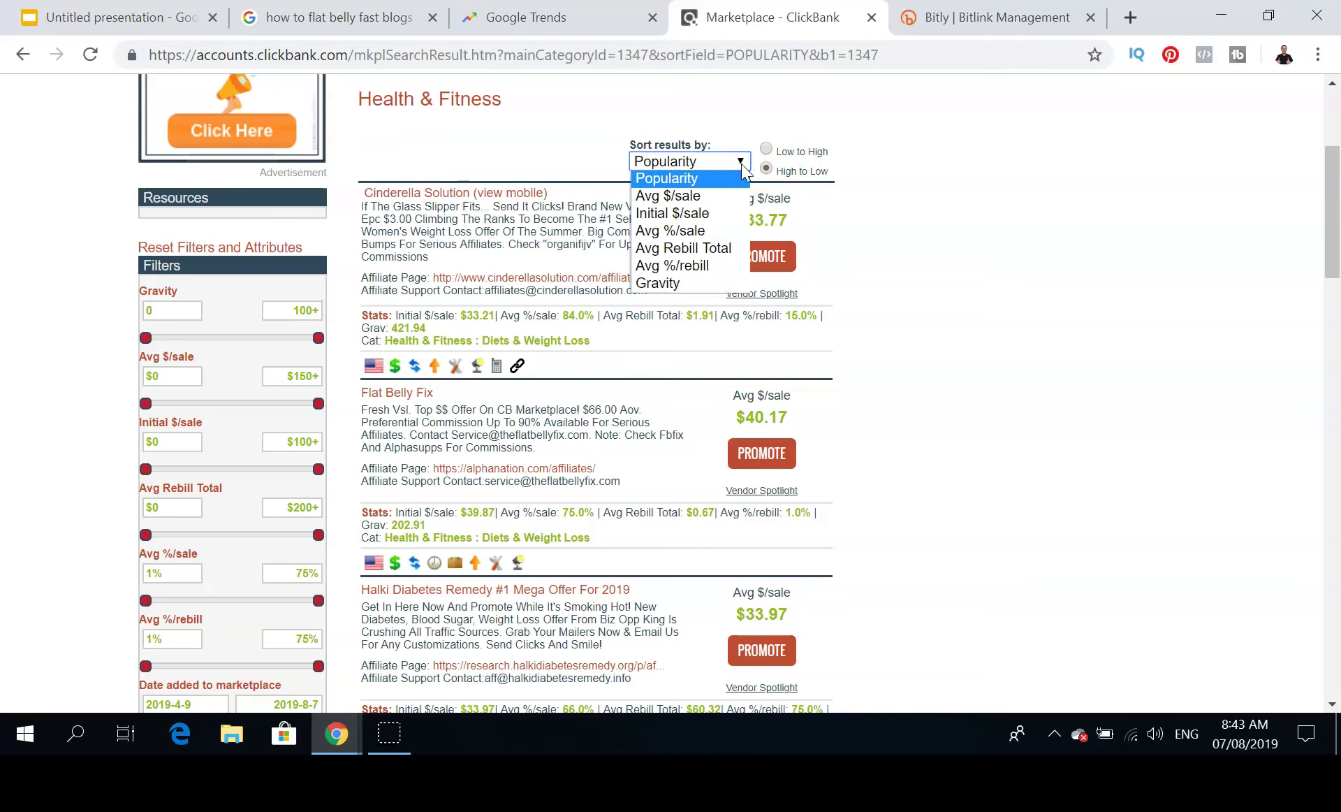
key("Down")
key("Down")
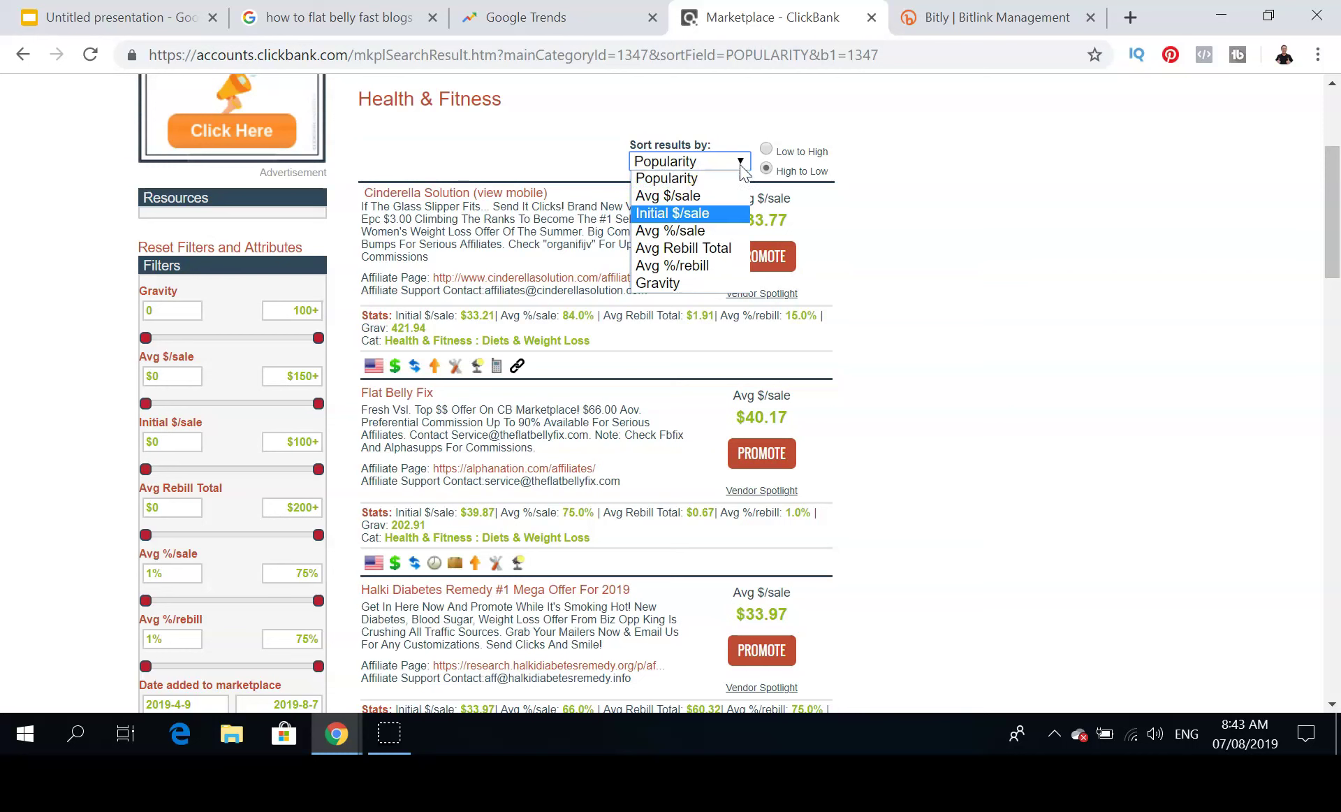
left_click(672, 283)
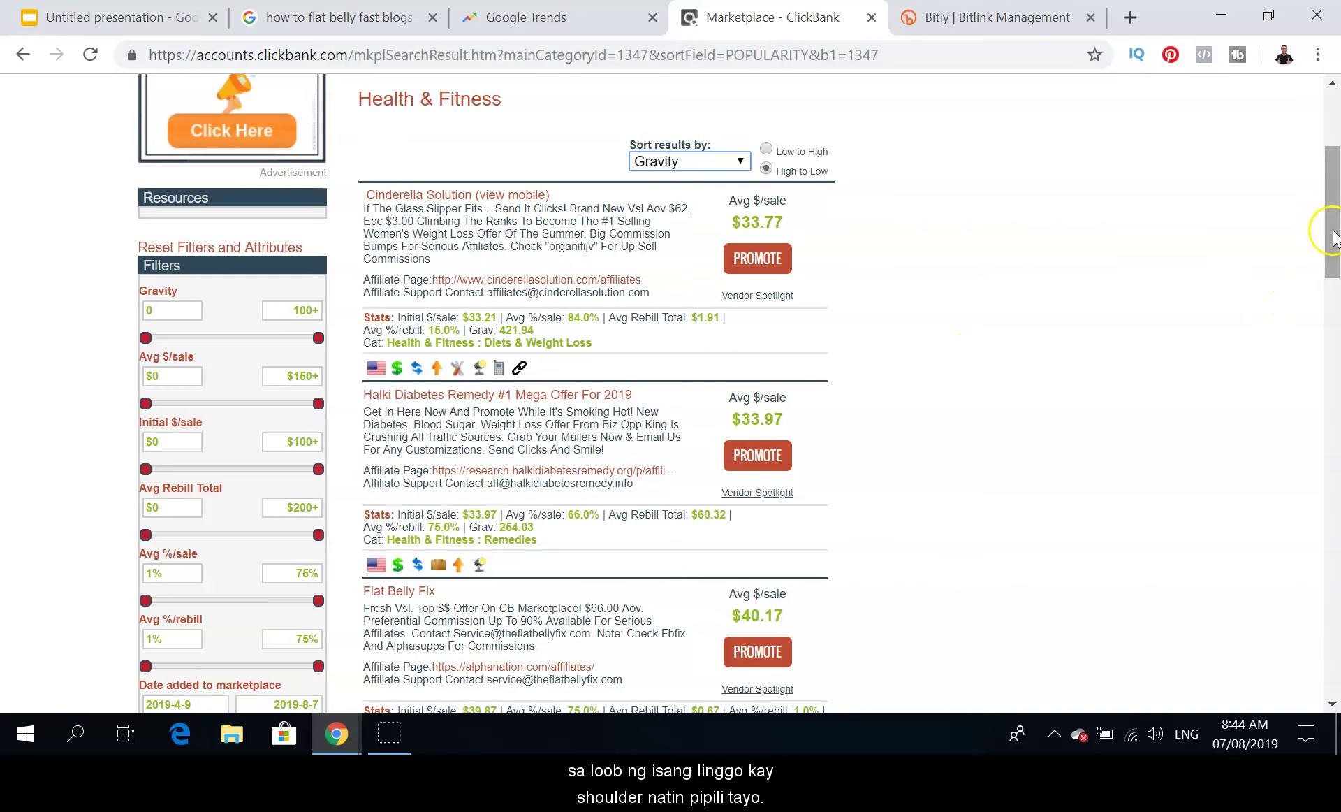
- Find the Flat Belly Fix offer in the sorted results and open its HopLink Generator for promotion
mouse_move(1331, 236)
left_mouse_down()
mouse_move(1331, 274)
mouse_move(1331, 239)
left_mouse_up()
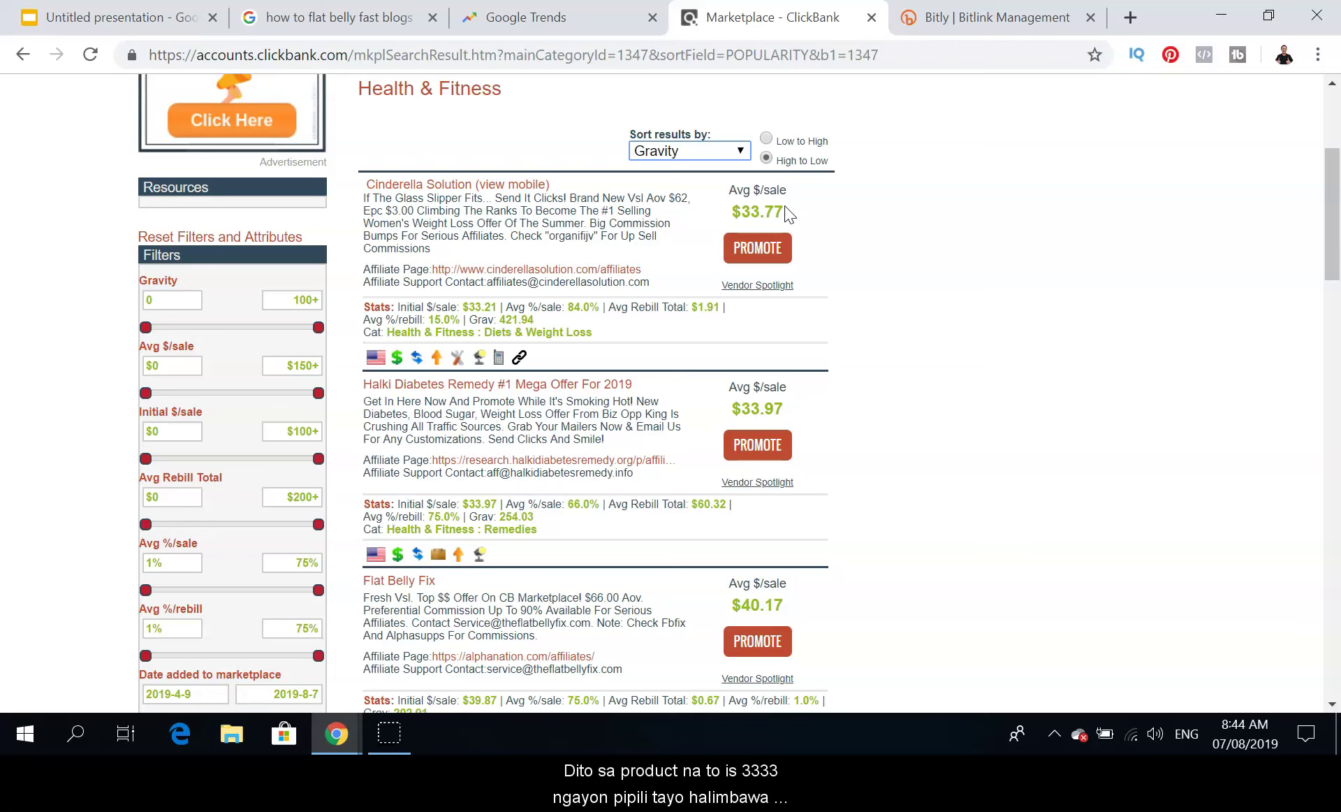
left_click(749, 414)
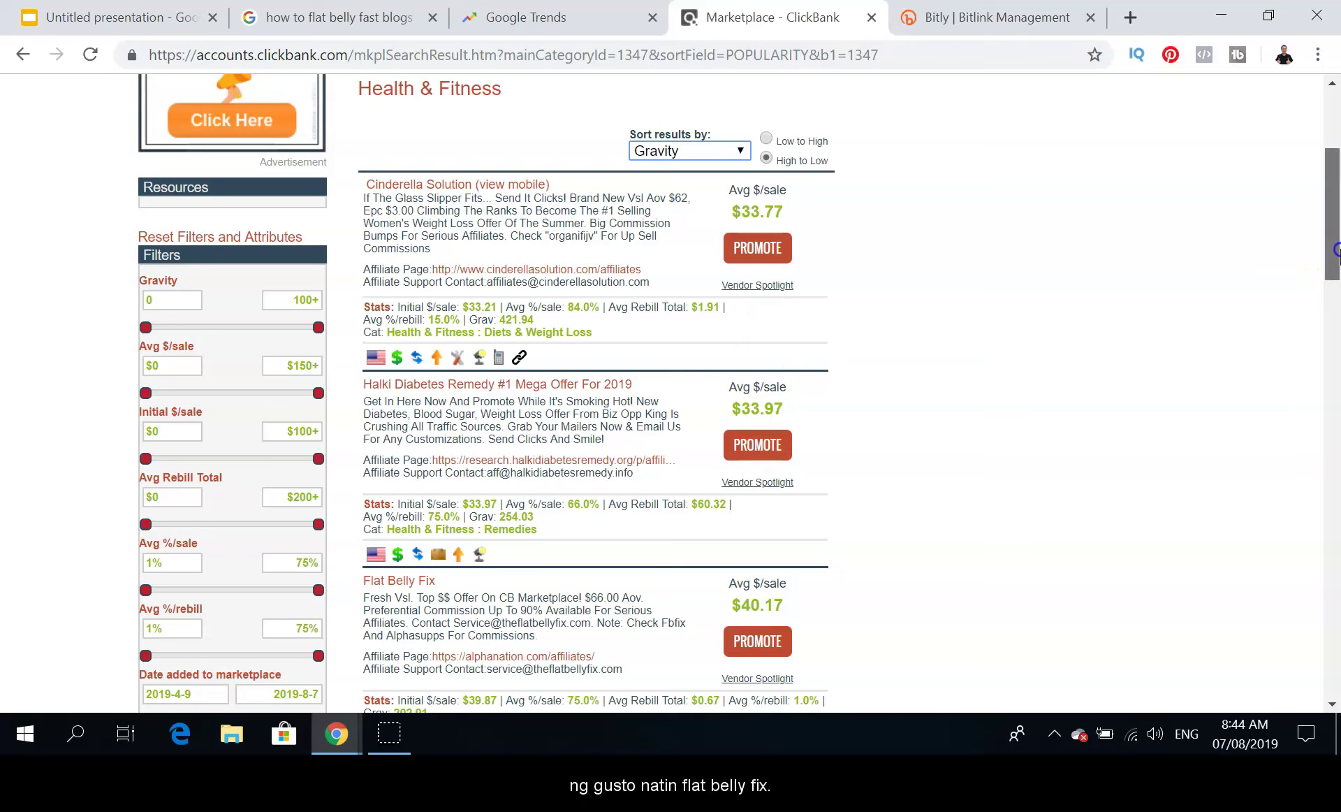
left_click_drag(1334, 249, 1334, 302)
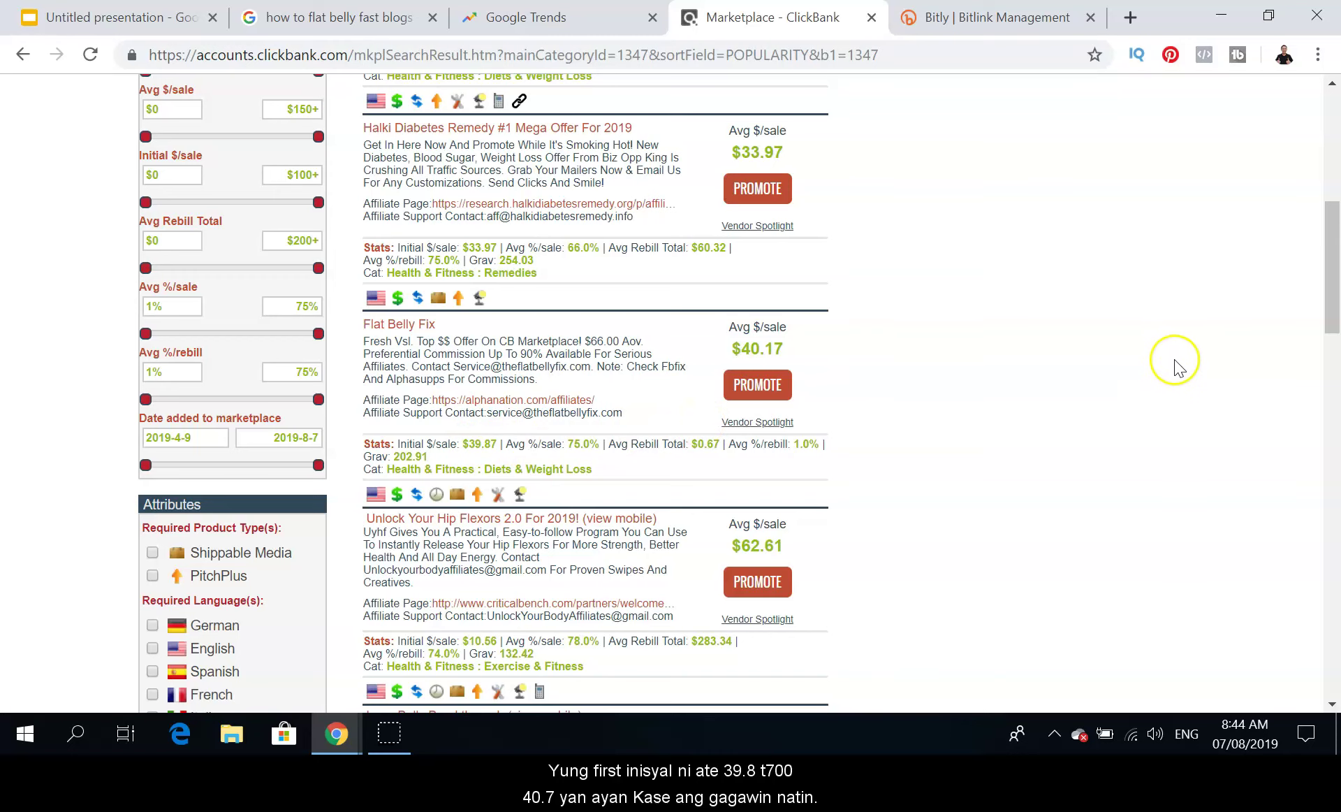
left_click_drag(1333, 310, 1333, 314)
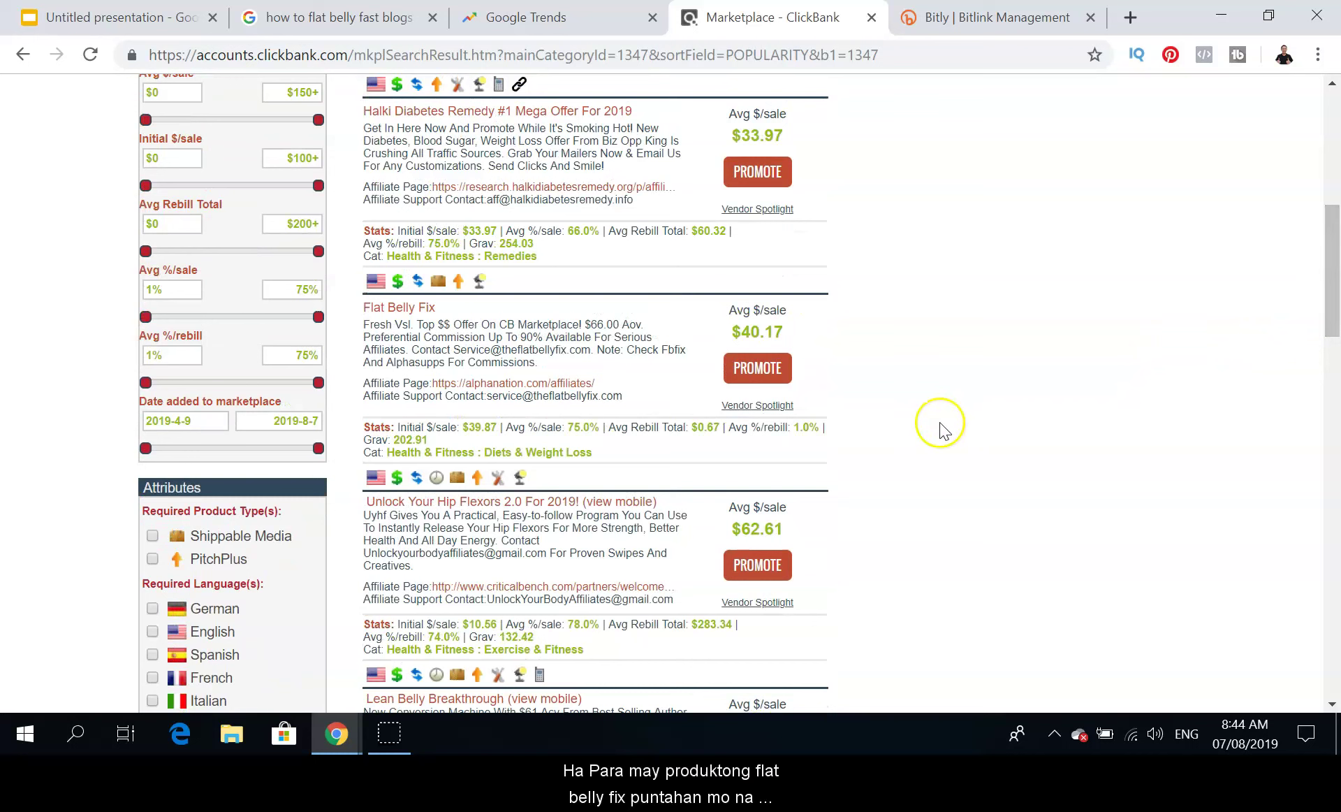
left_click(752, 378)
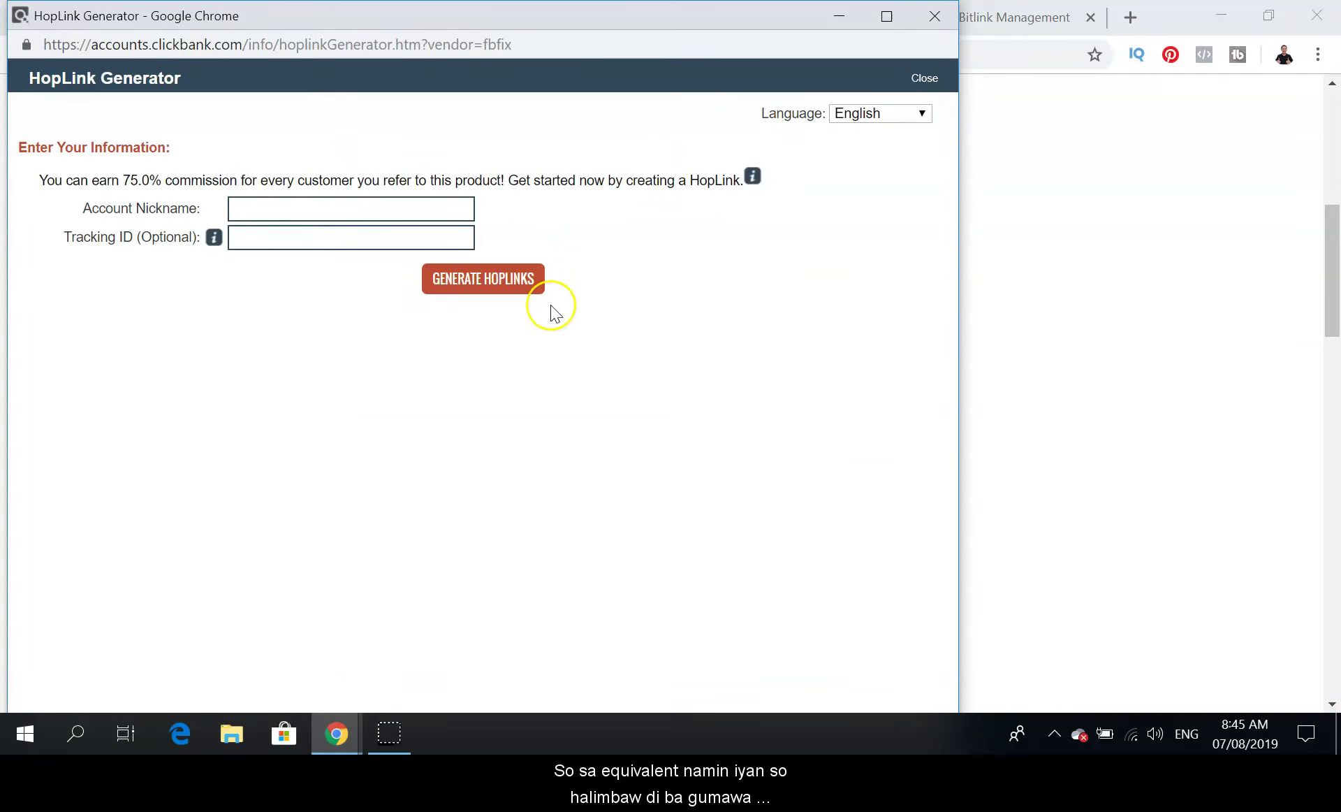
- Try to generate a HopLink with the tracking ID 7899y98 and no account nickname
left_click(363, 215)
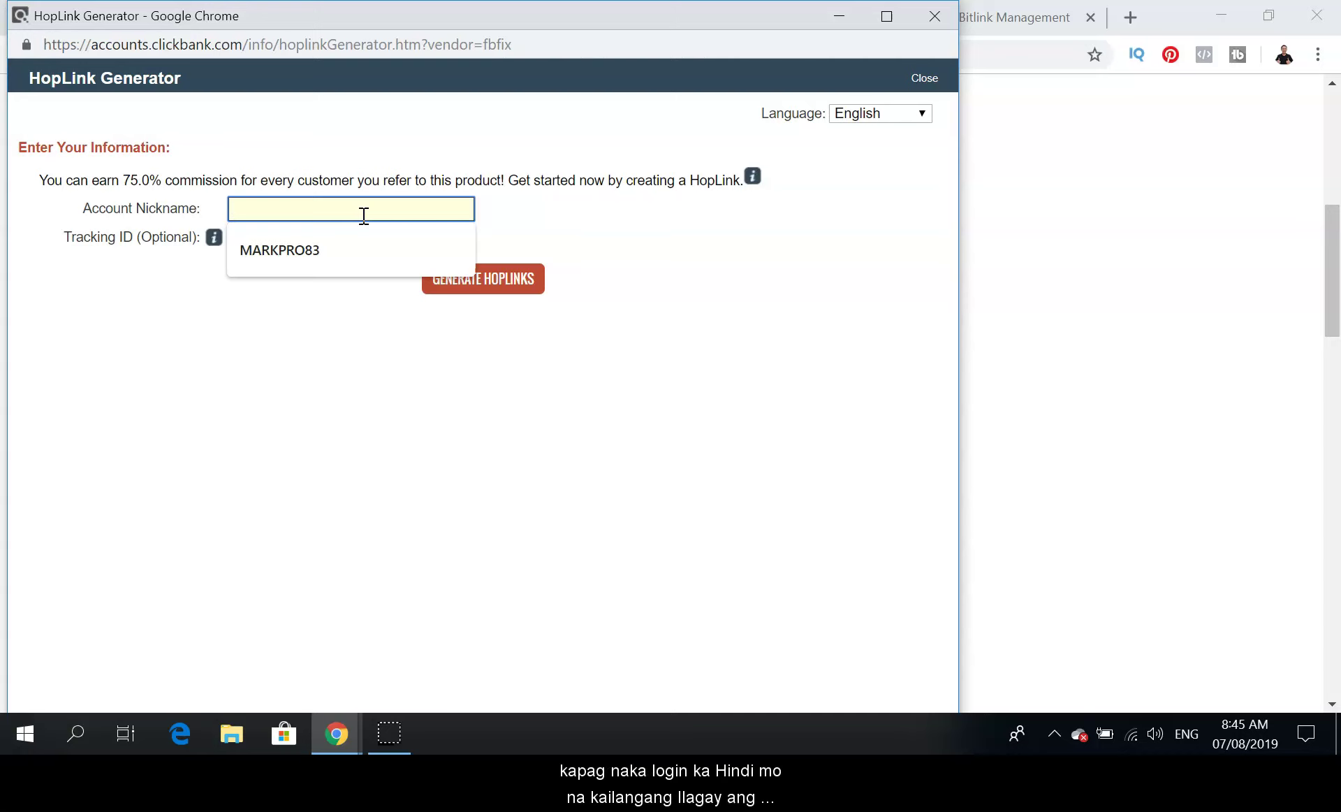
left_click(216, 316)
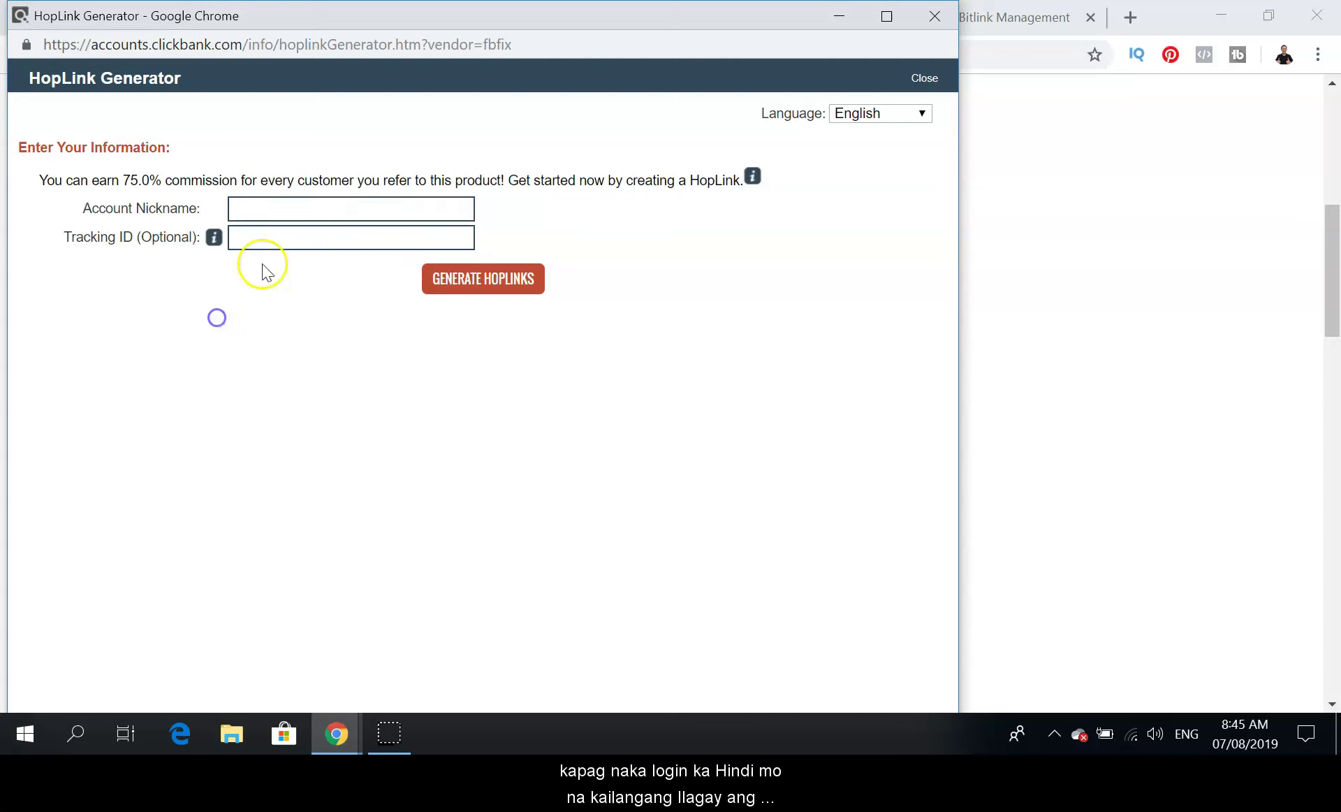
left_click(293, 239)
type("7899y98")
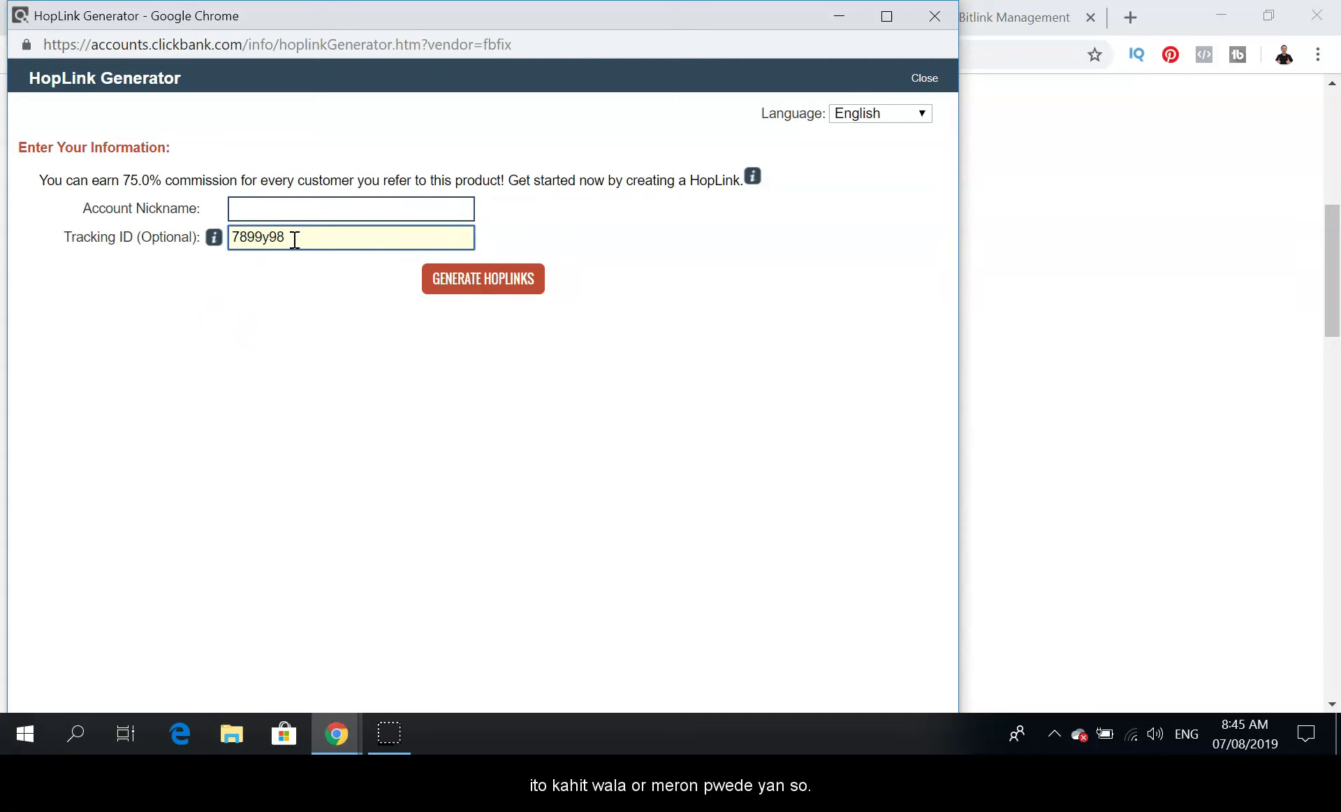
left_click(487, 292)
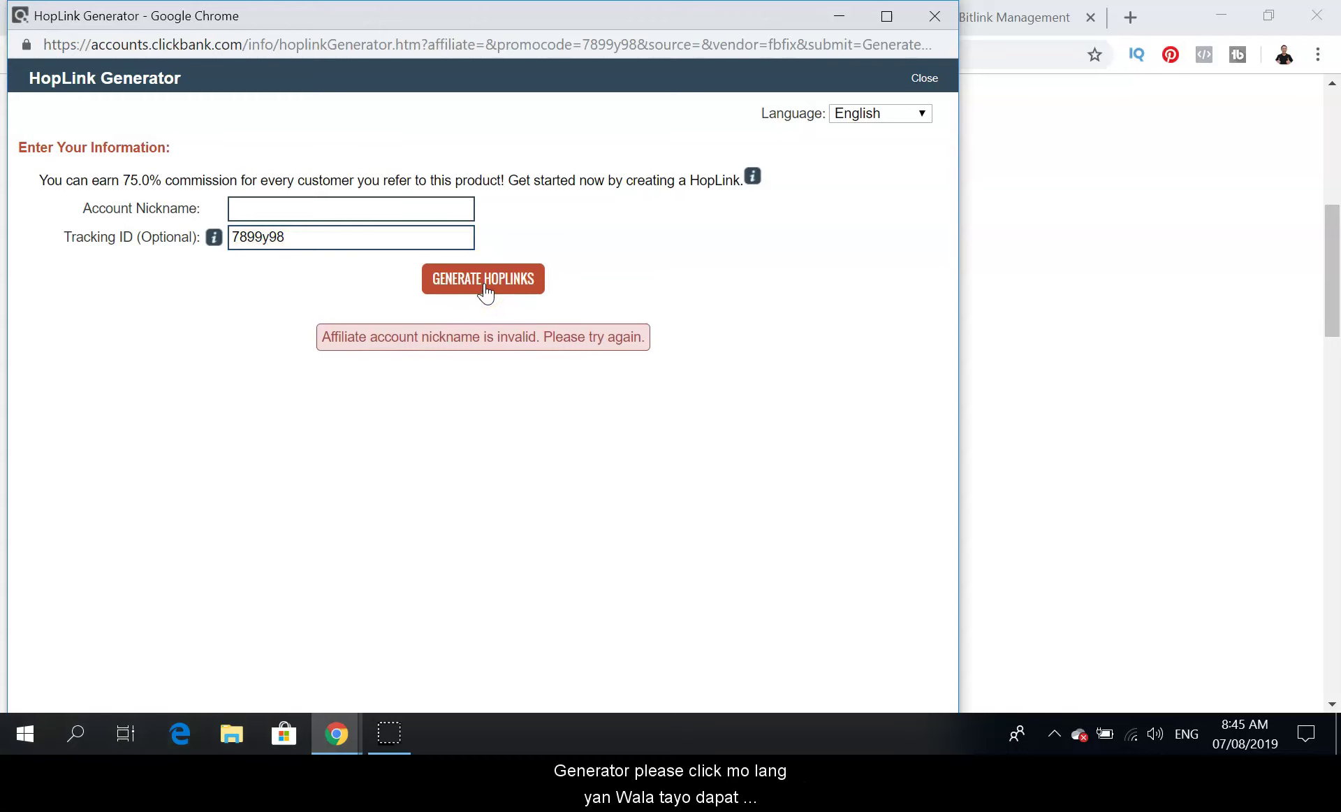
- Clear the tracking ID and try to generate the HopLink with both fields empty
left_click(339, 240)
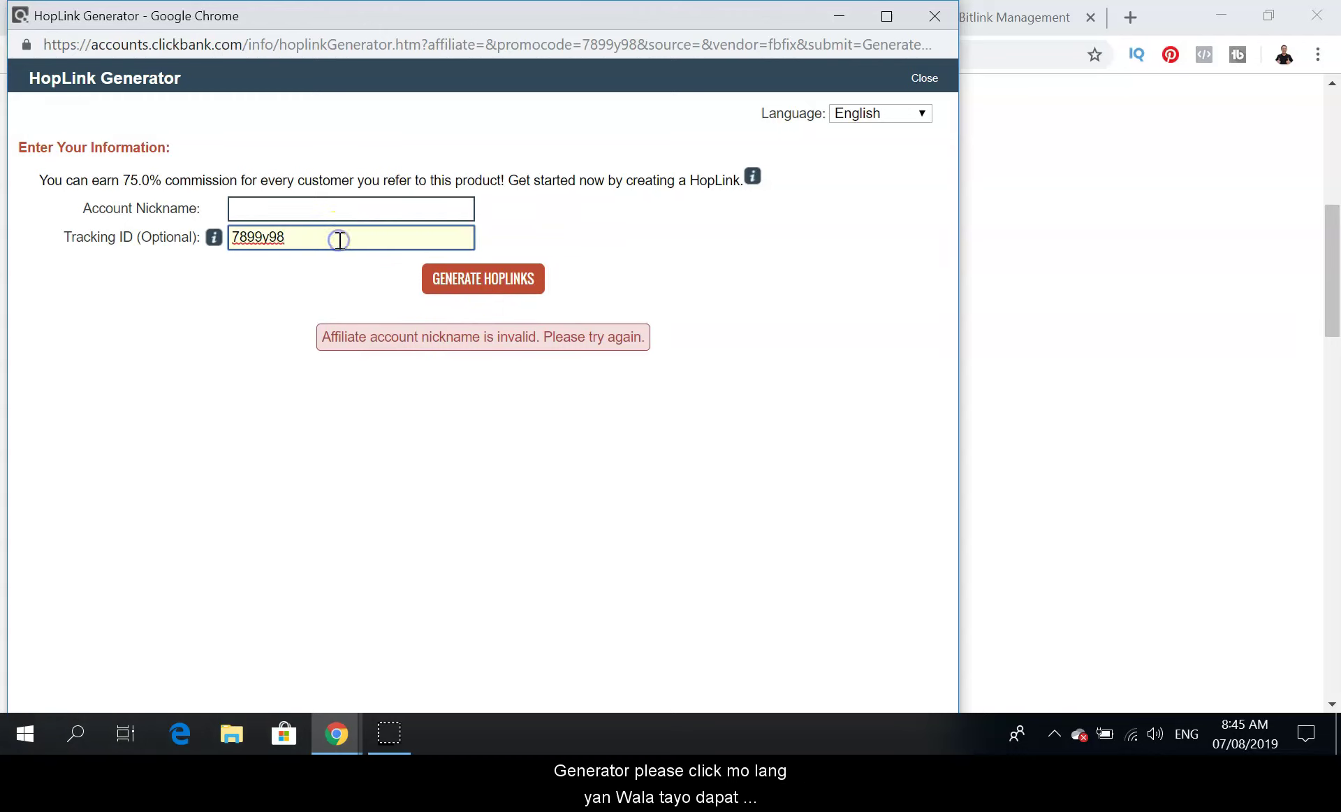
key("BackSpace")
key("BackSpace")
key("BackSpace")
key("BackSpace")
key("BackSpace")
key("BackSpace")
key("BackSpace")
left_click(486, 285)
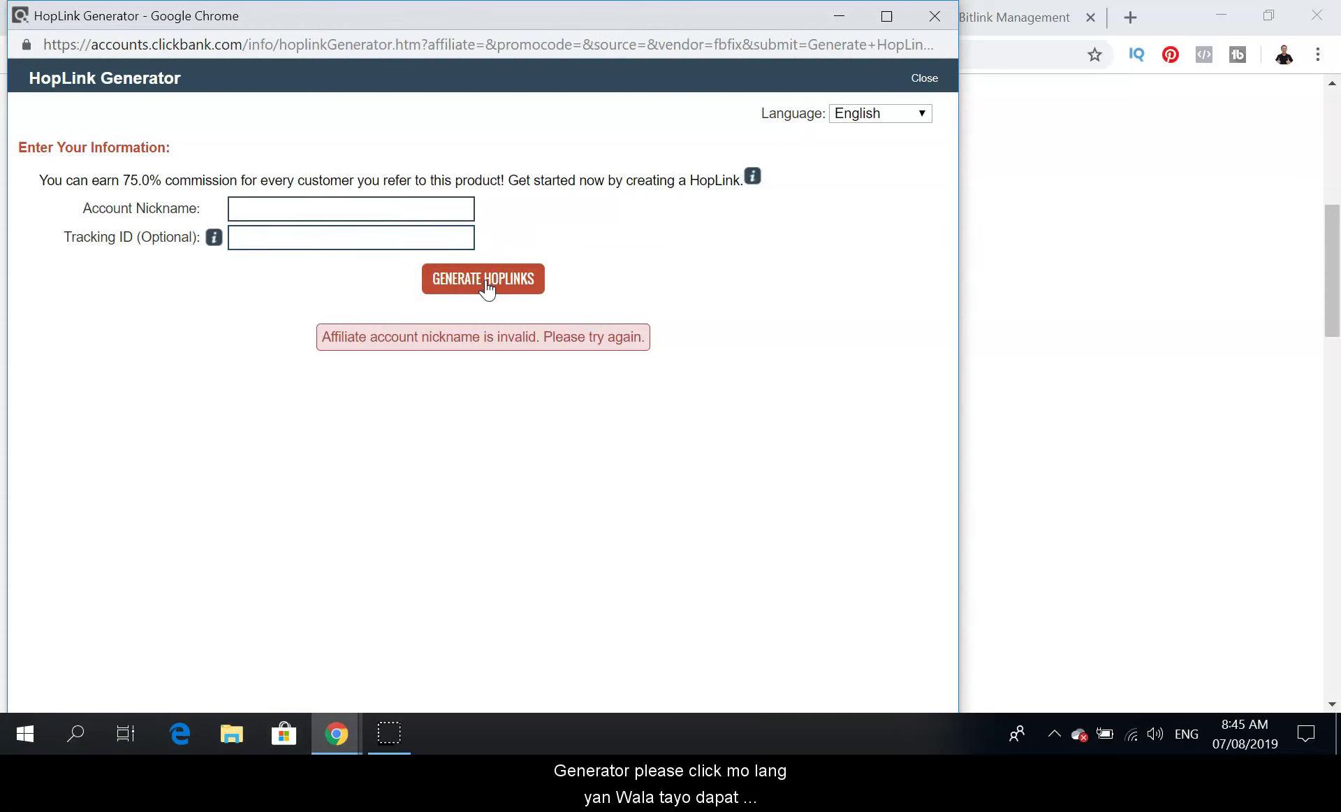
- Generate the Flat Belly Fix HopLink using the affiliate's account nickname, then copy the encrypted link and close the generator
left_click(315, 209)
type("markpro83")
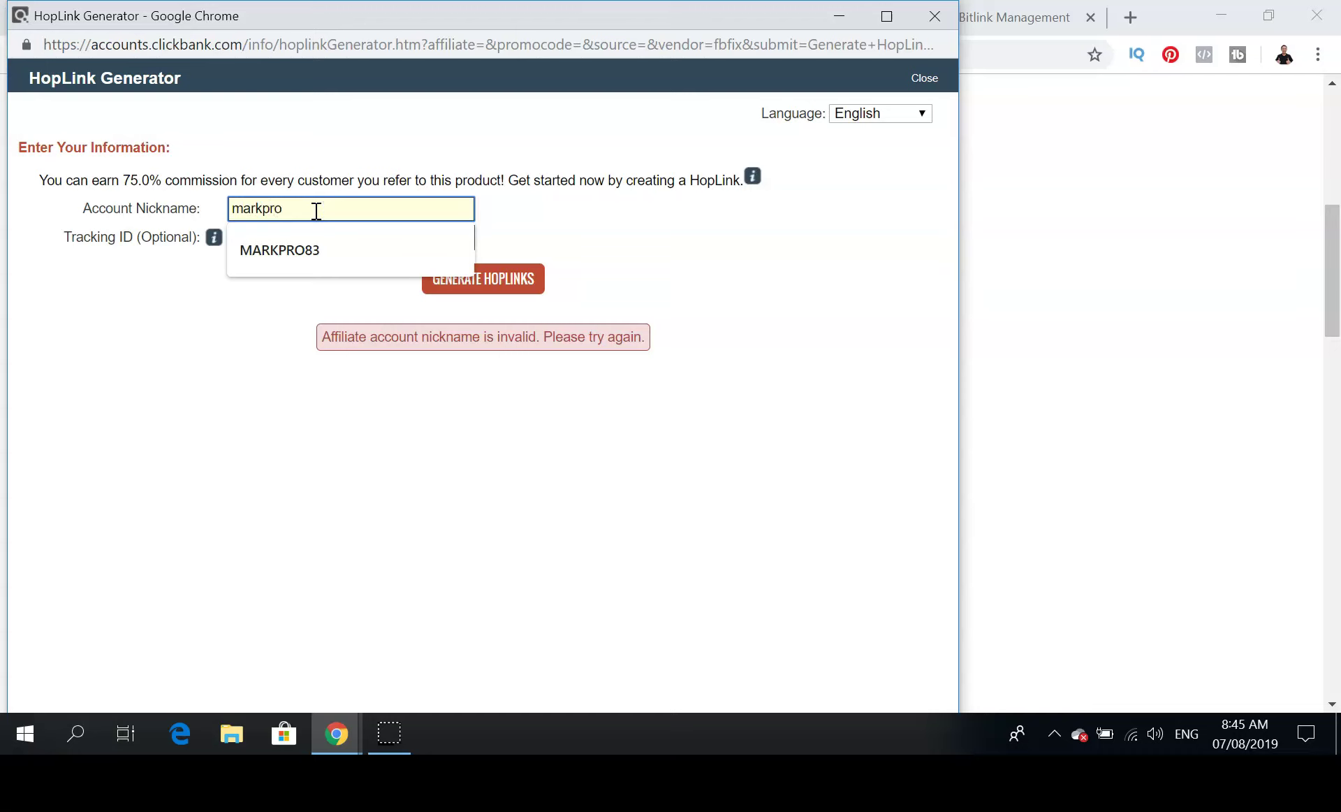
left_click(209, 361)
left_click(491, 292)
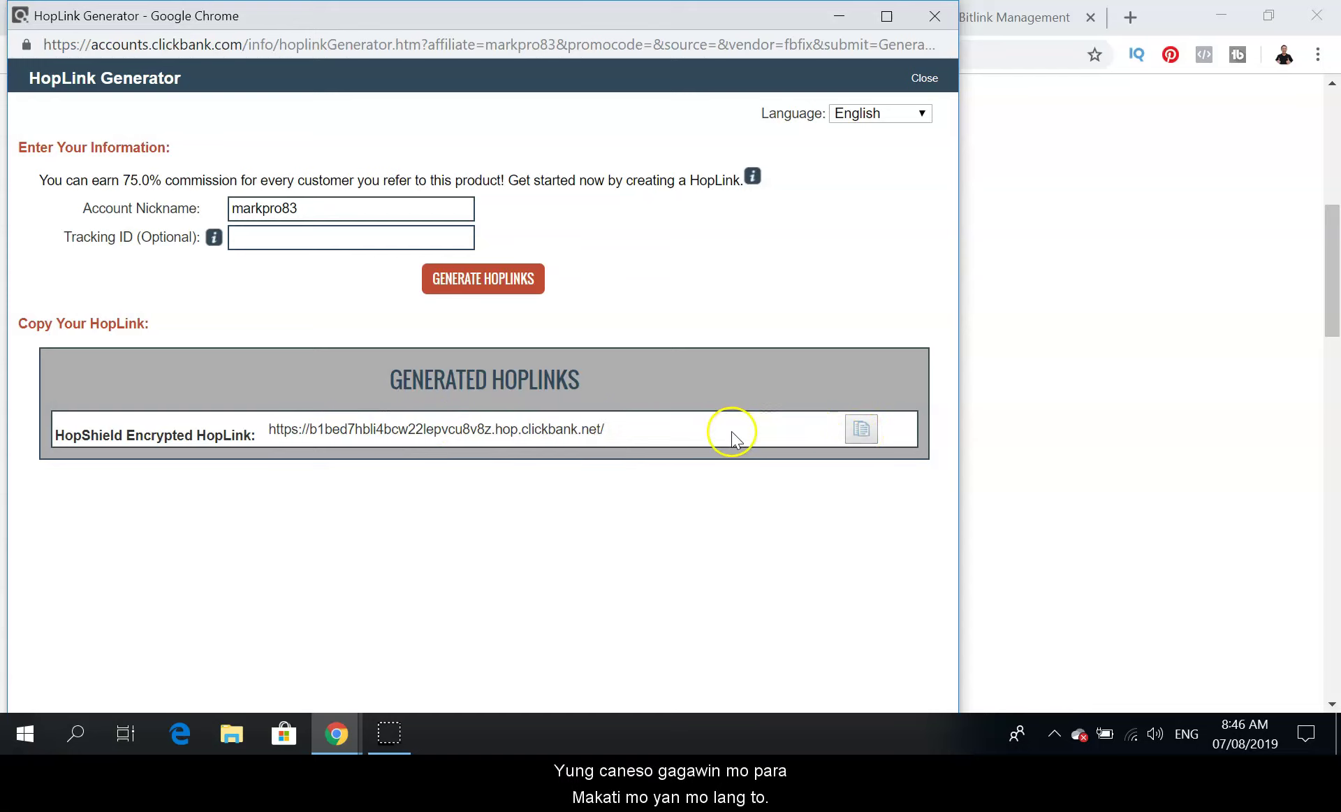
left_click(863, 428)
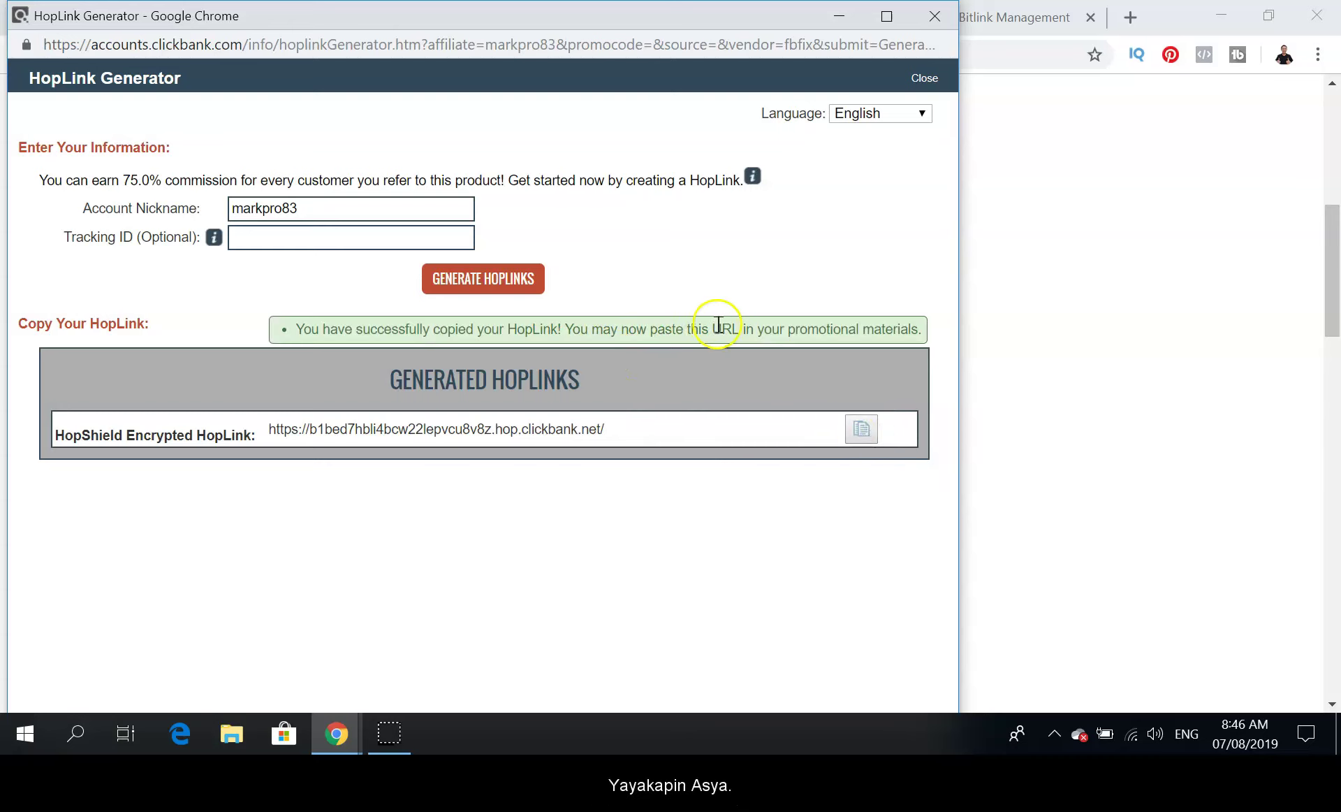
left_click(914, 22)
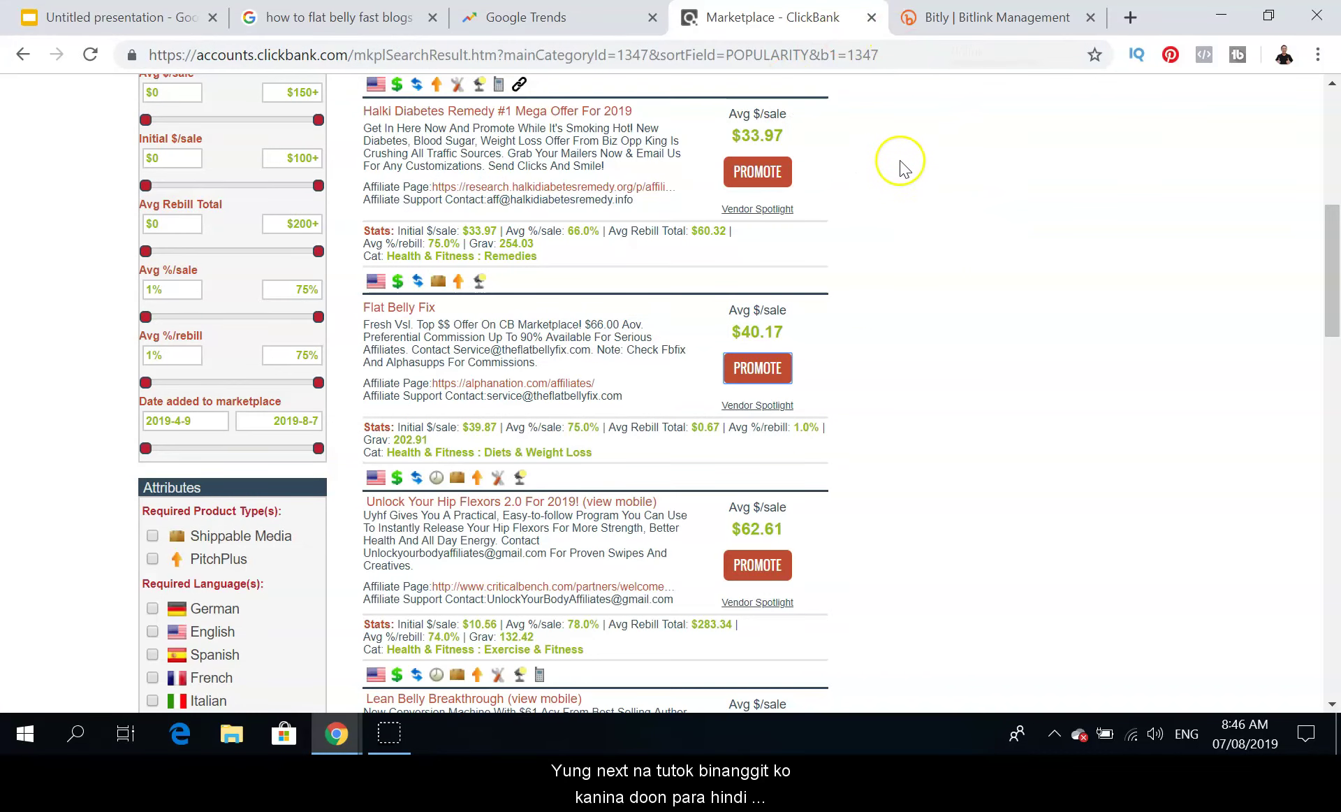
- Switch to Bitly and create a bit.ly short link from the copied HopLink
left_click(975, 24)
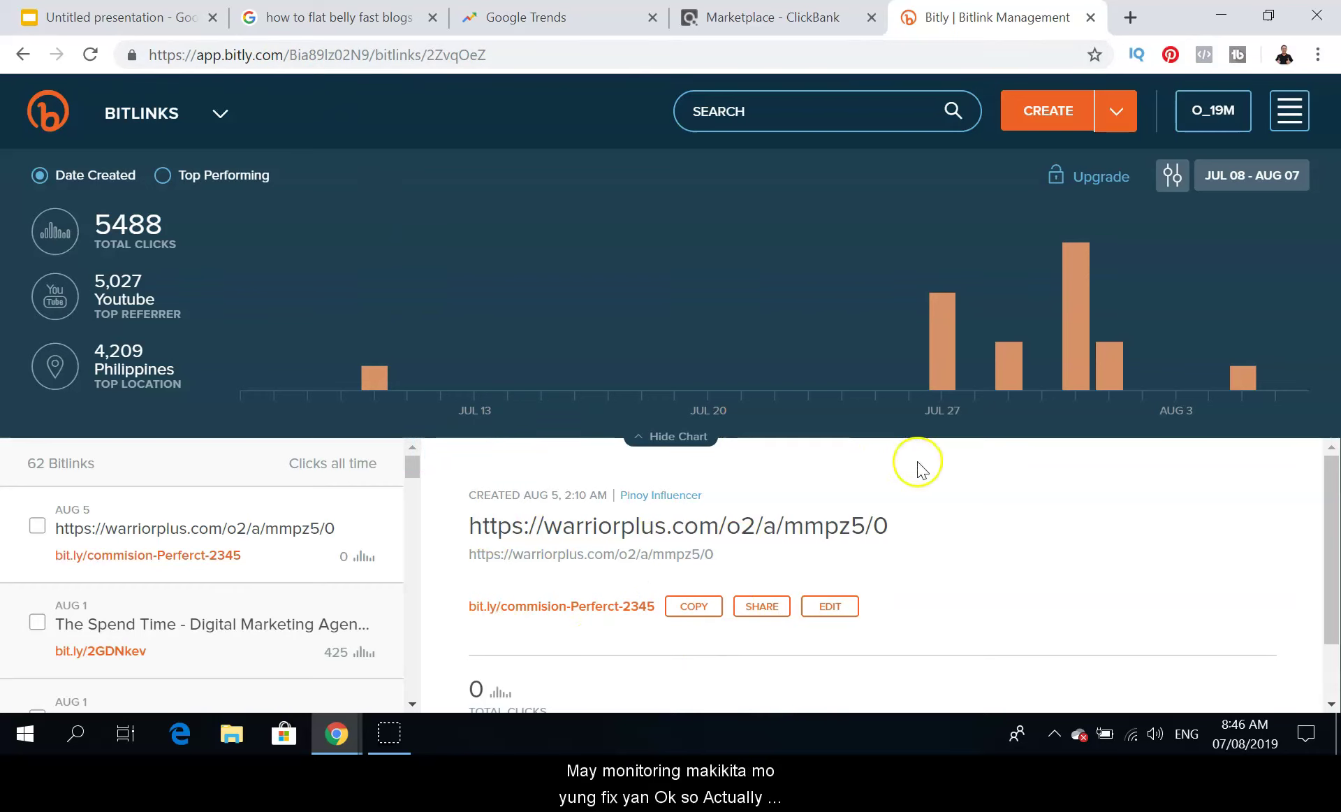
mouse_move(1078, 335)
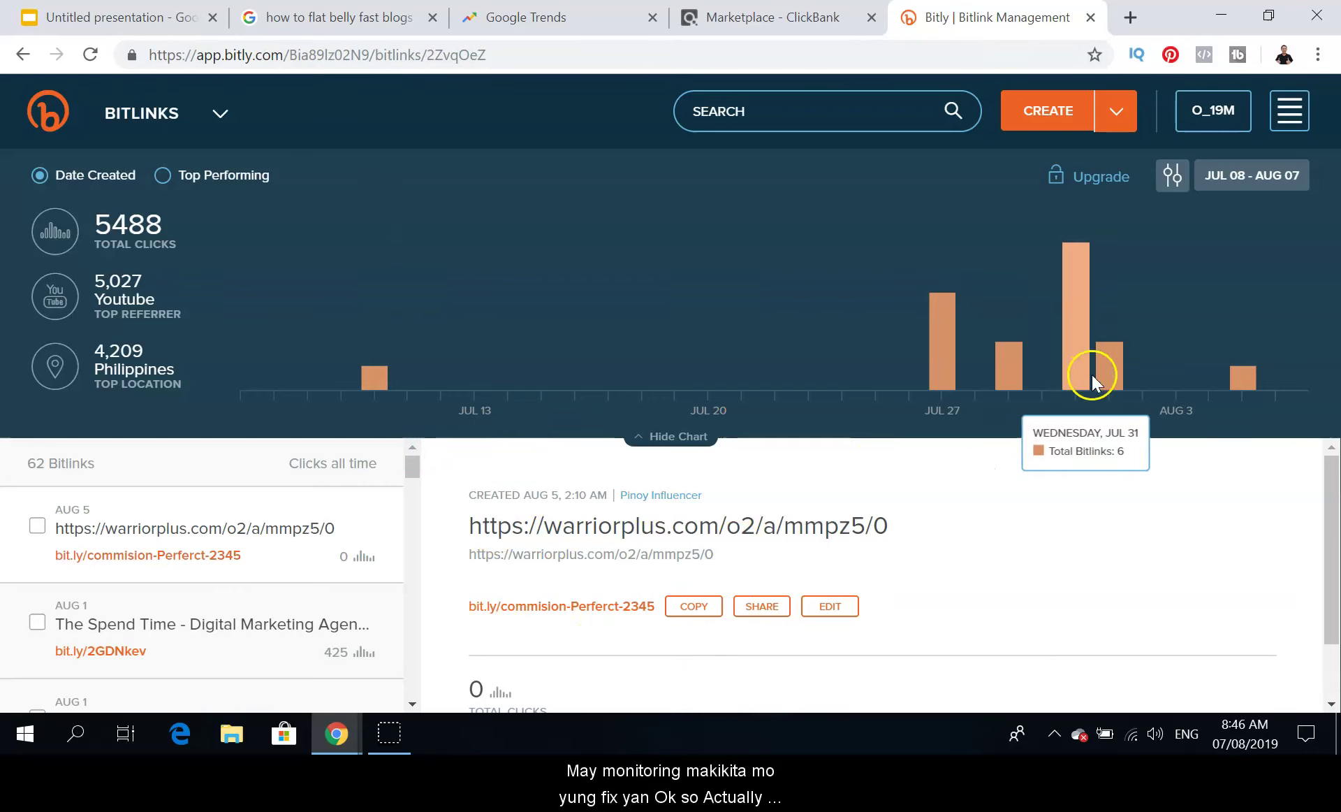
mouse_move(1104, 381)
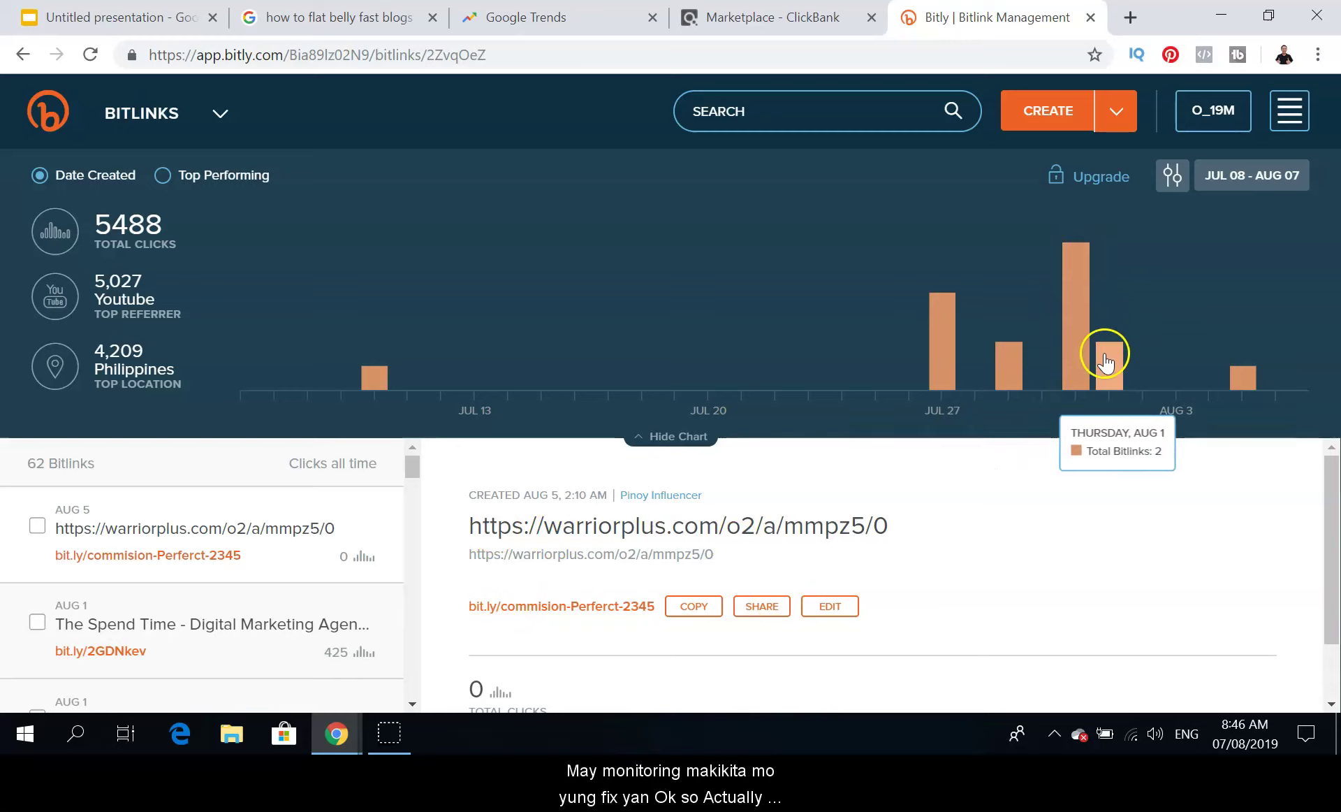
mouse_move(1200, 325)
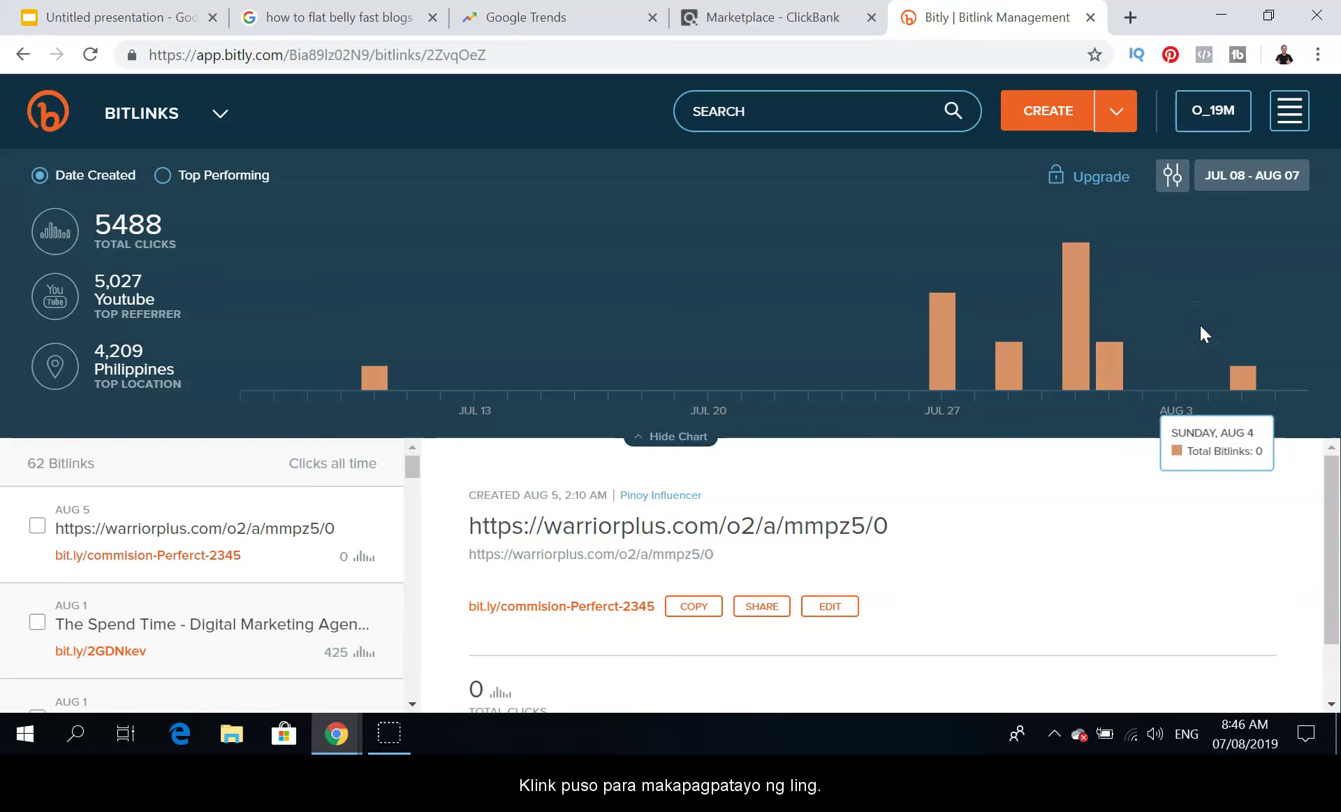
left_click(1041, 117)
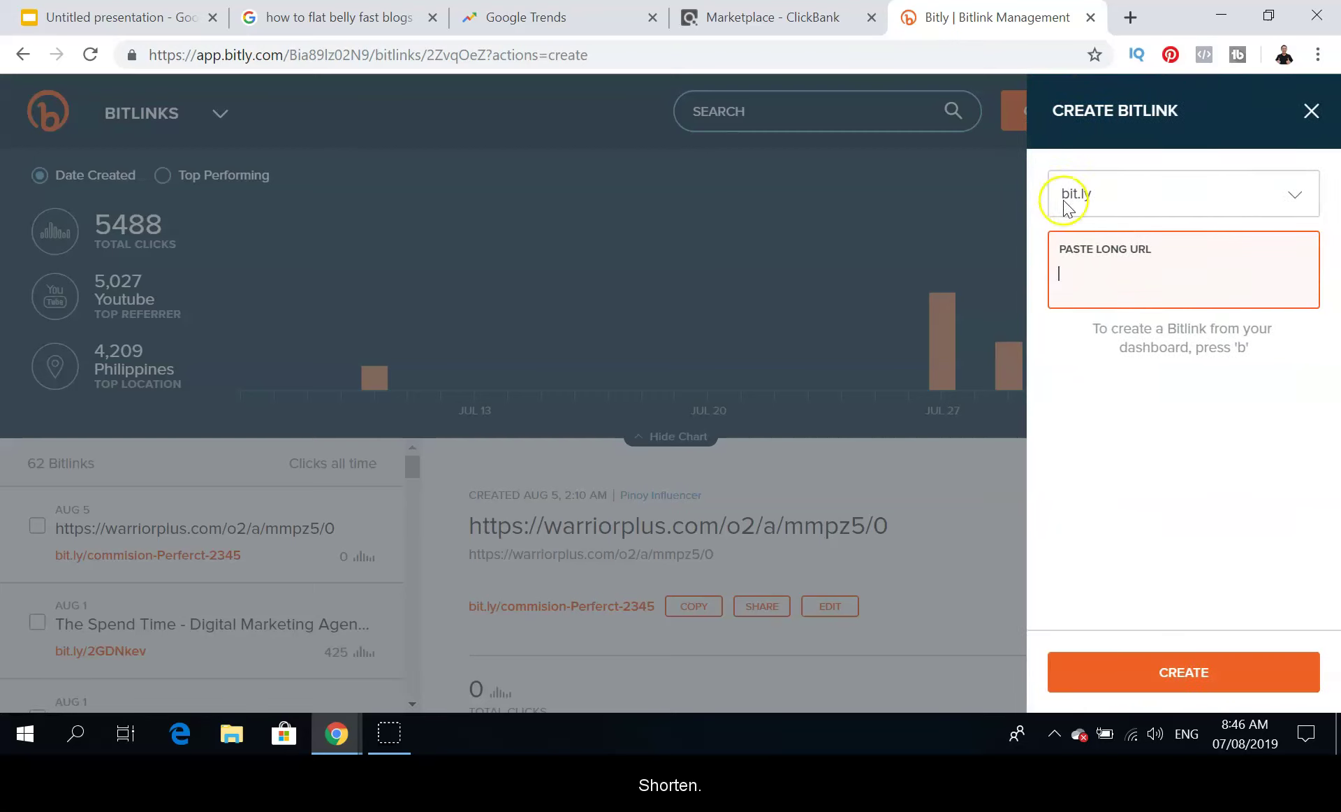
right_click(1064, 272)
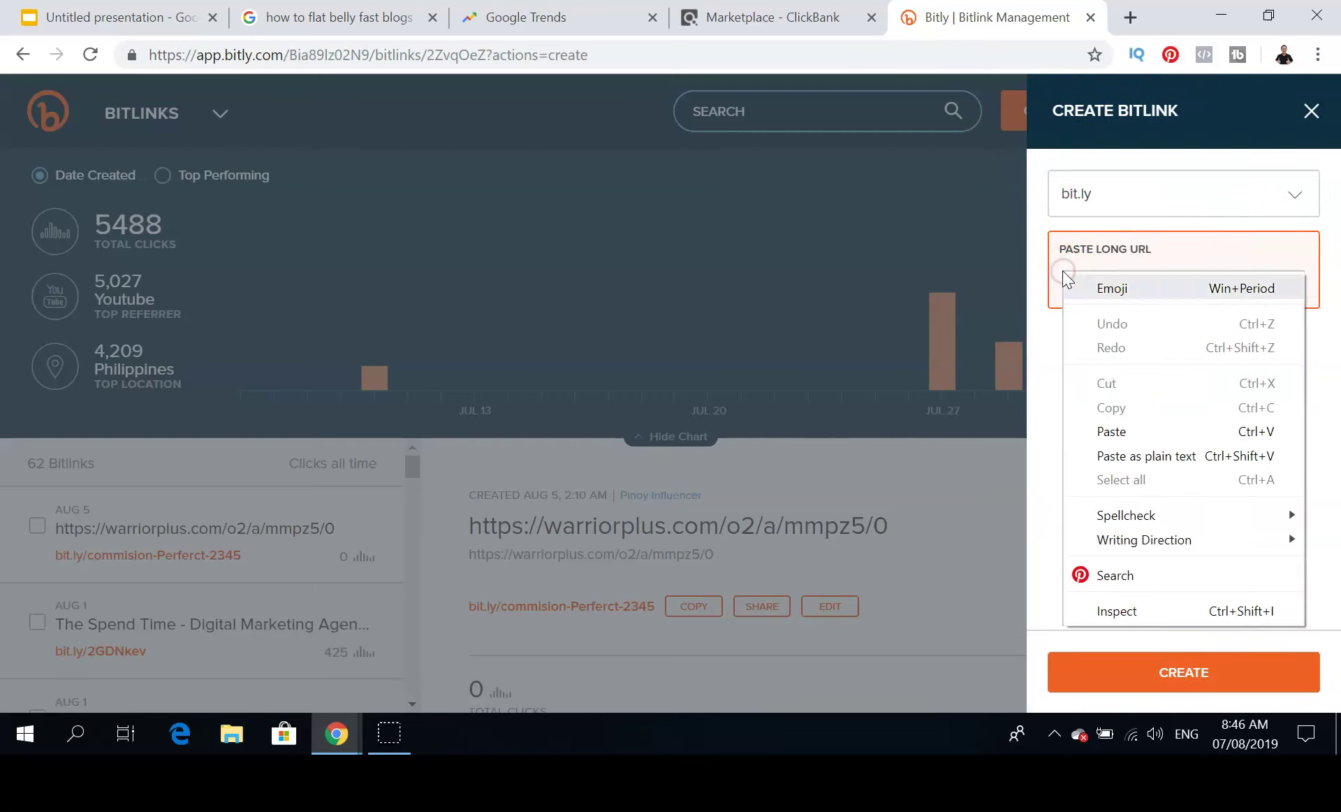
left_click(1121, 434)
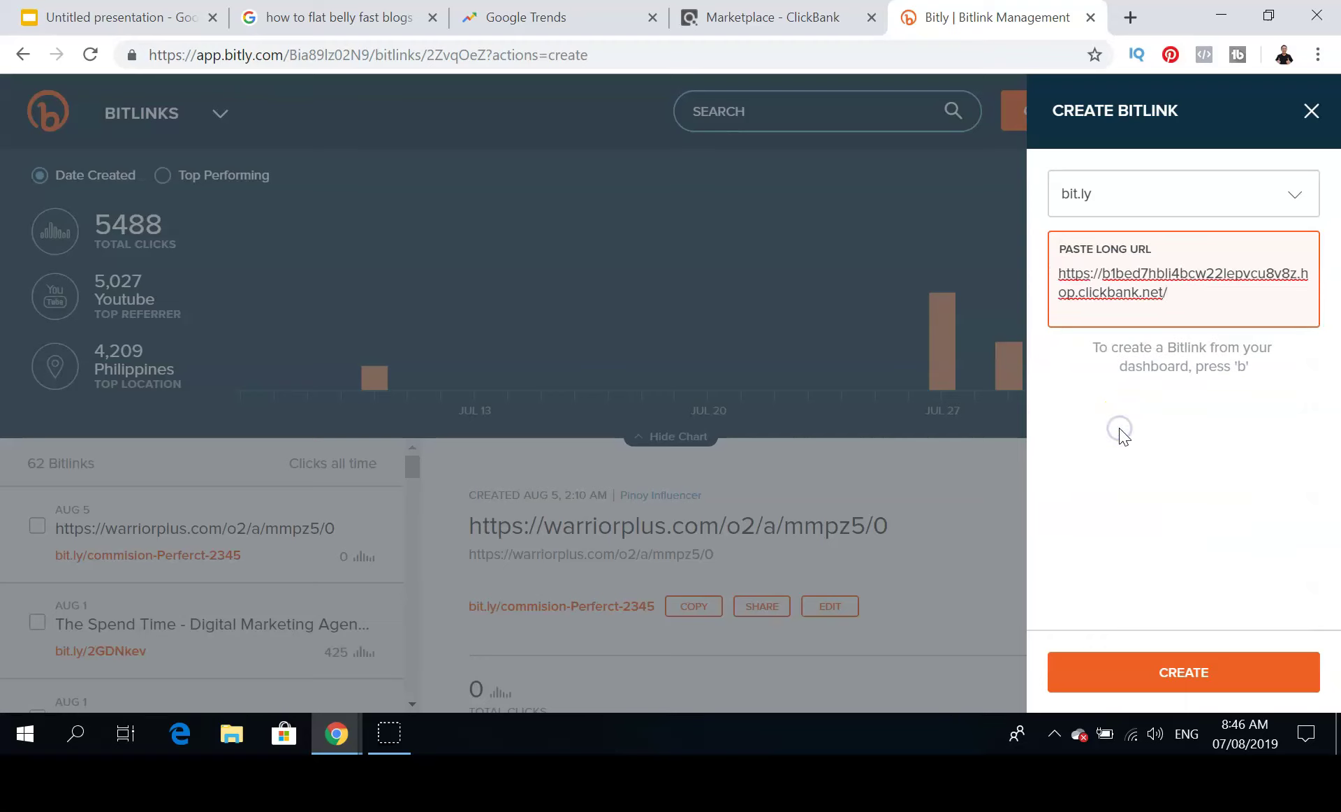
key("Return")
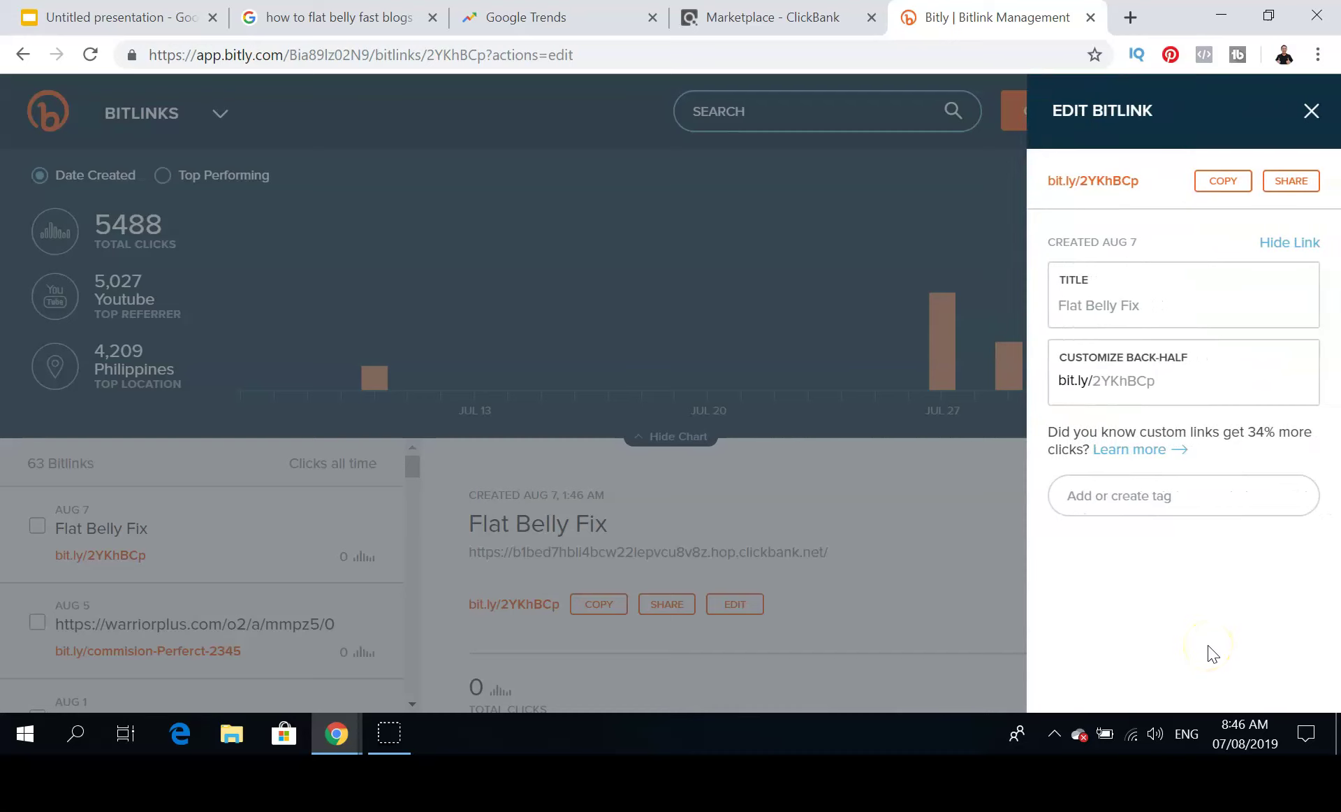
- Customize the new Flat Belly Fix Bitlink's back-half to belly-pinoy and save it
double_click(1173, 382)
left_click(1173, 381)
key("BackSpace")
key("BackSpace")
key("BackSpace")
key("BackSpace")
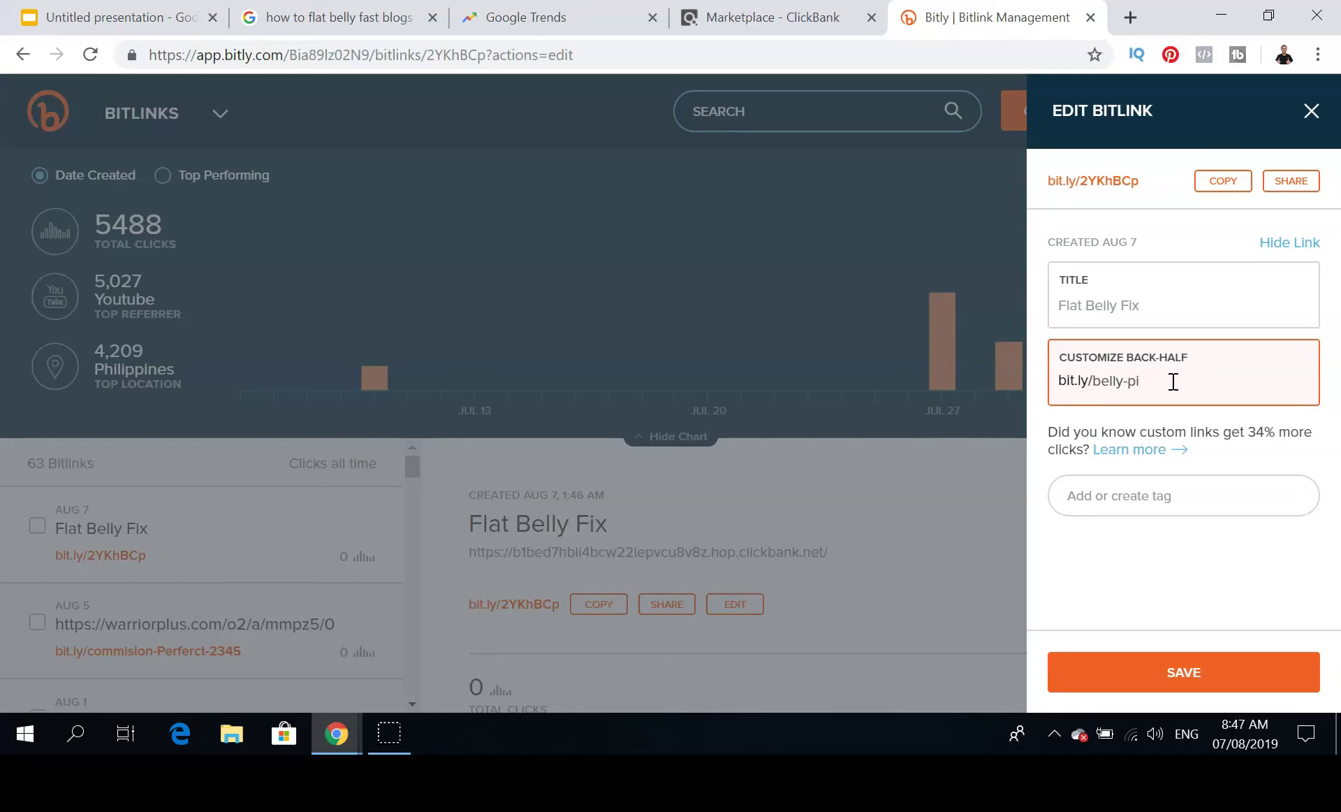
left_click(1195, 674)
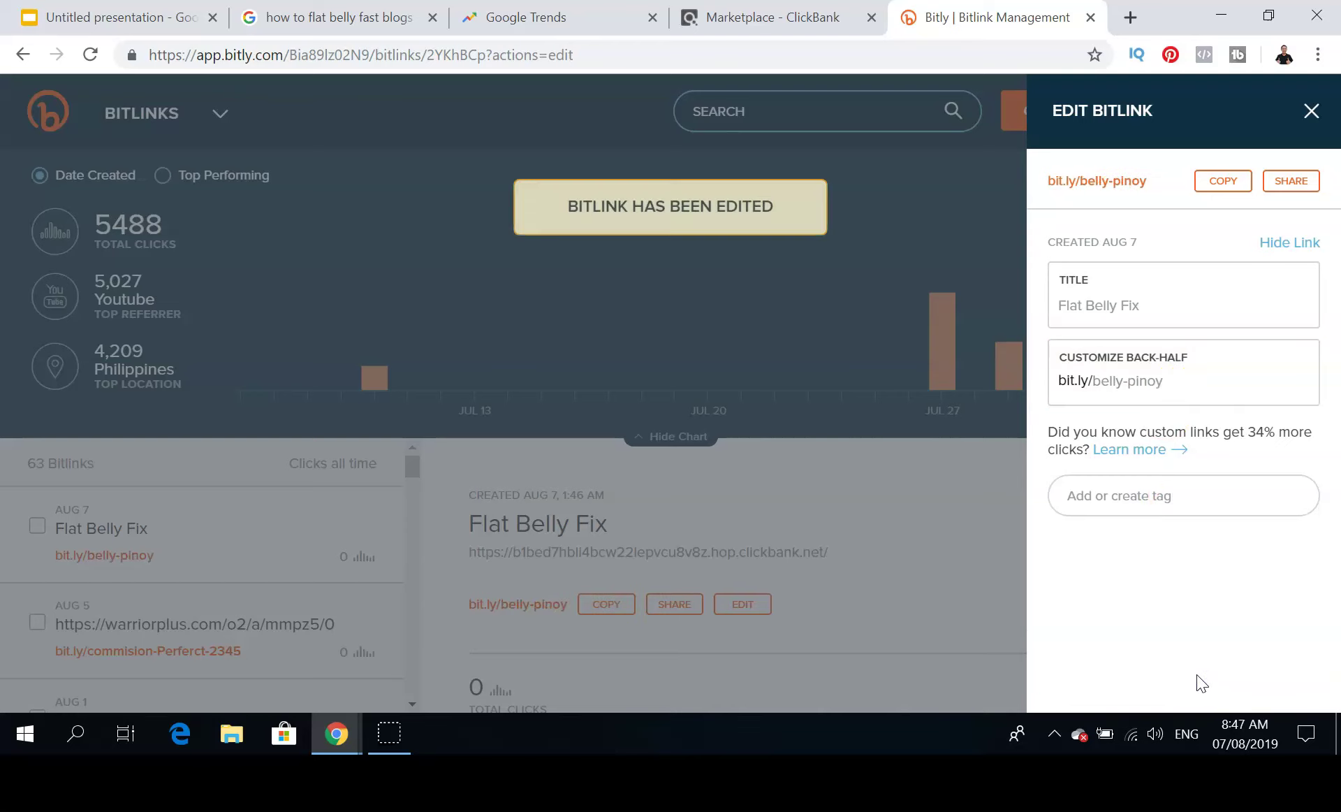
- Copy the bit.ly/belly-pinoy short link, then switch to Google and search again for "how to flat belly fast blogs"
left_click(1206, 188)
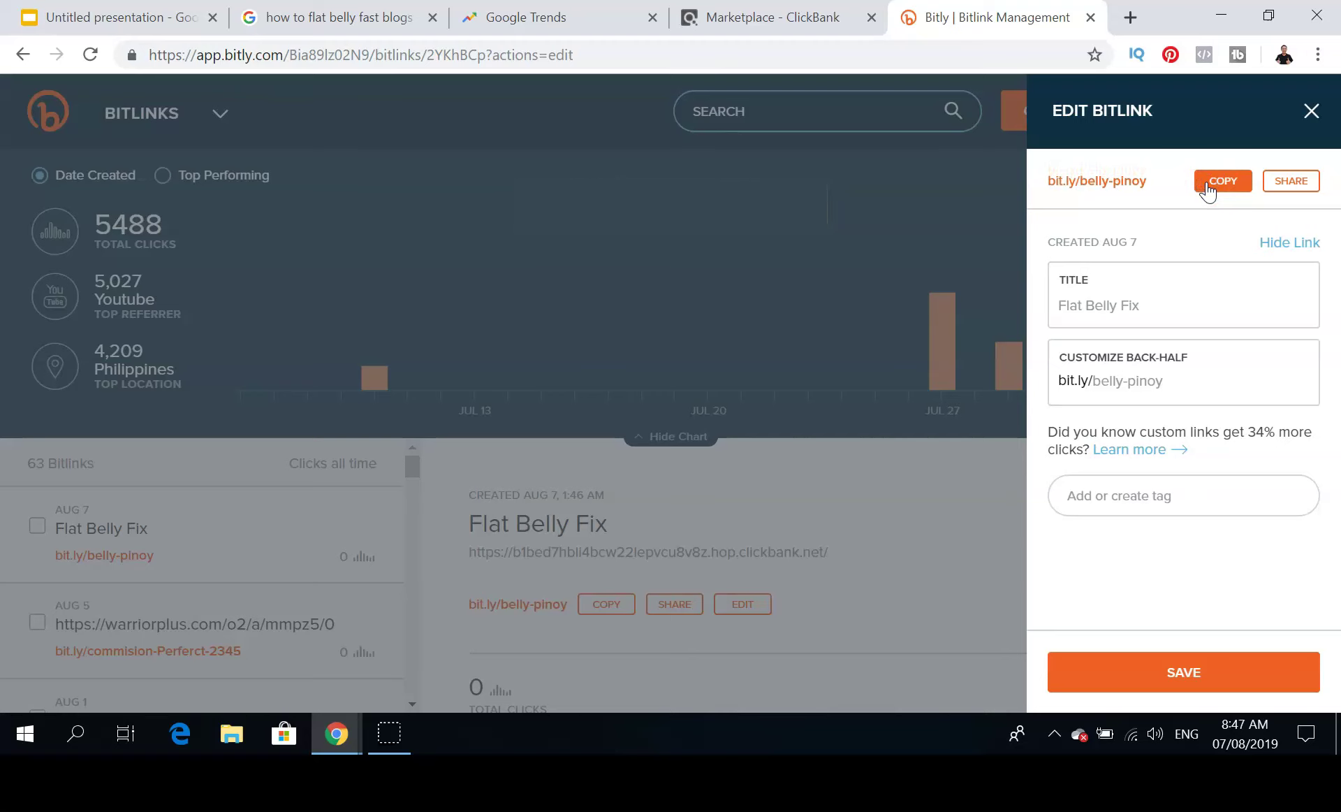
left_click(336, 19)
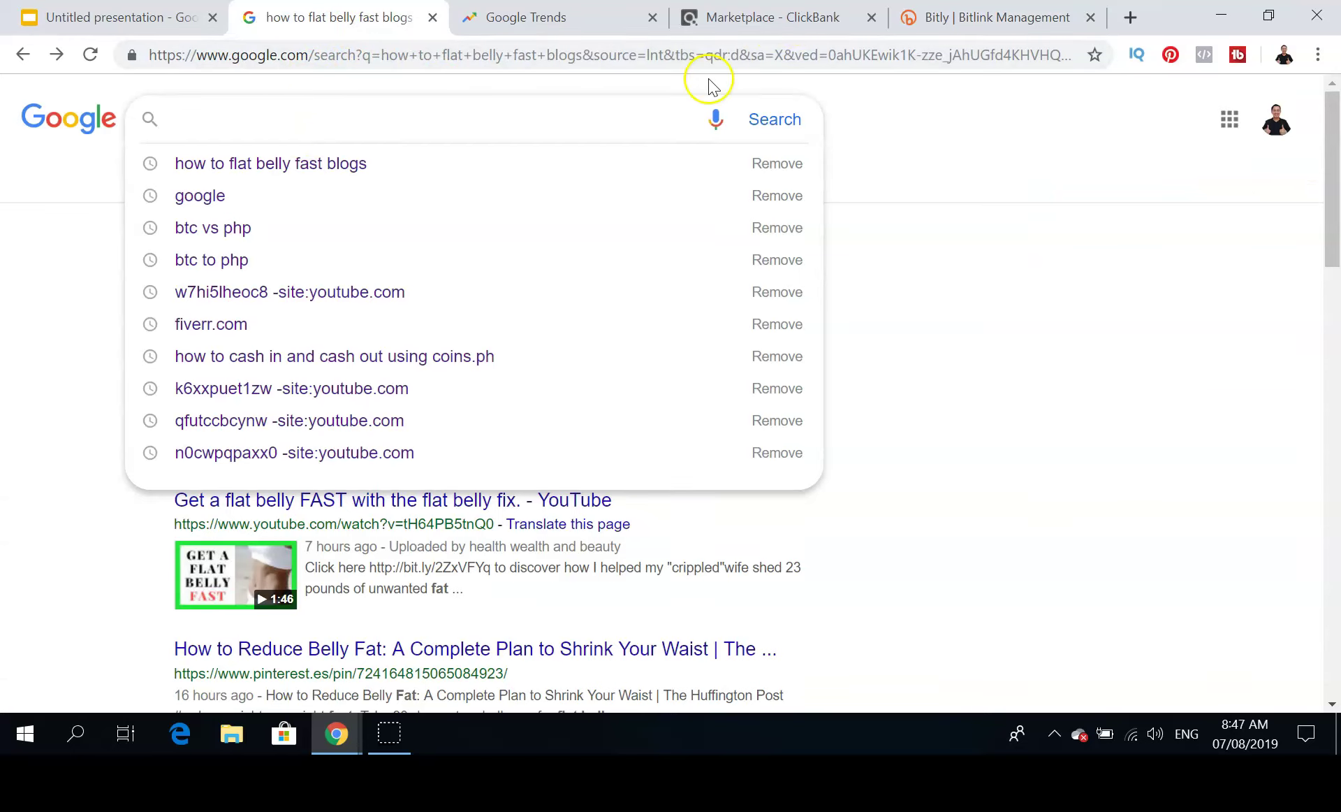
left_click(793, 20)
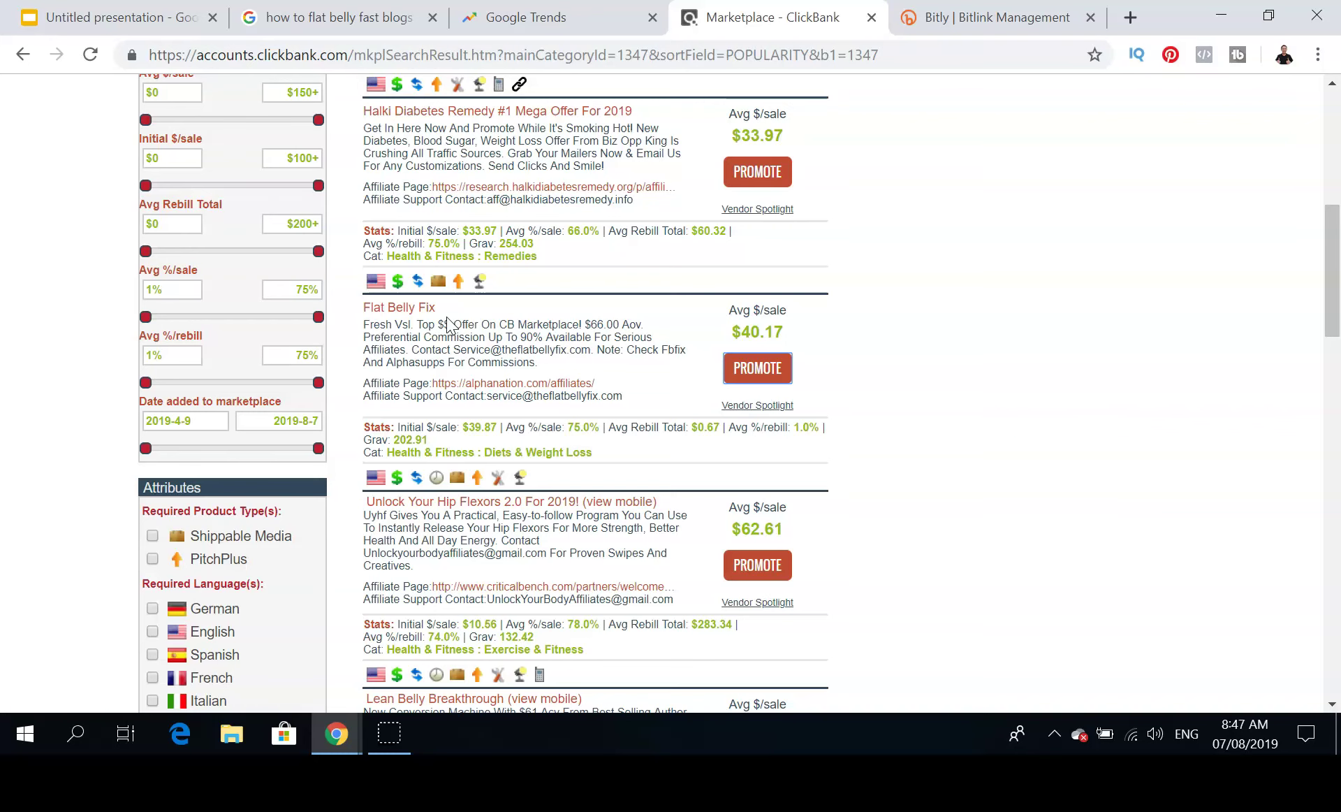
left_click(299, 15)
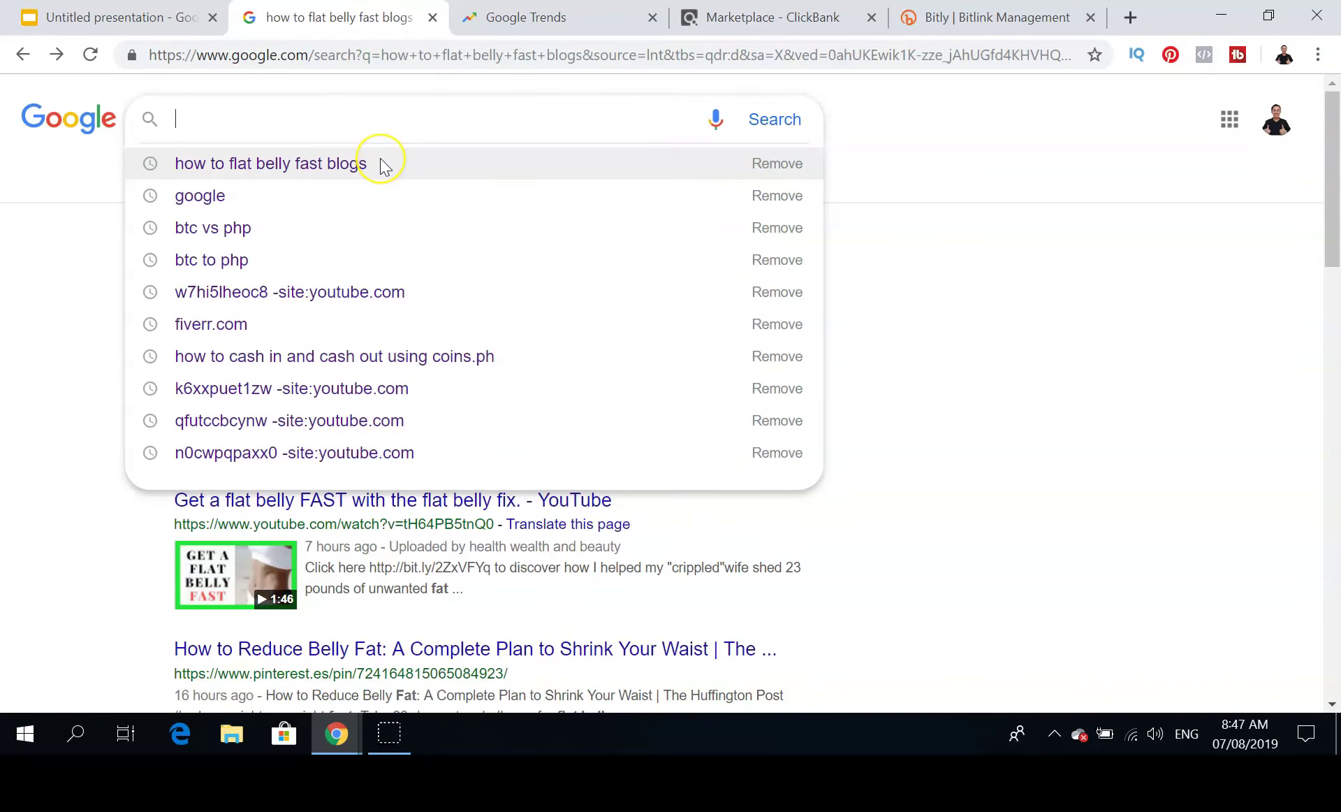
left_click(333, 162)
left_click(311, 143)
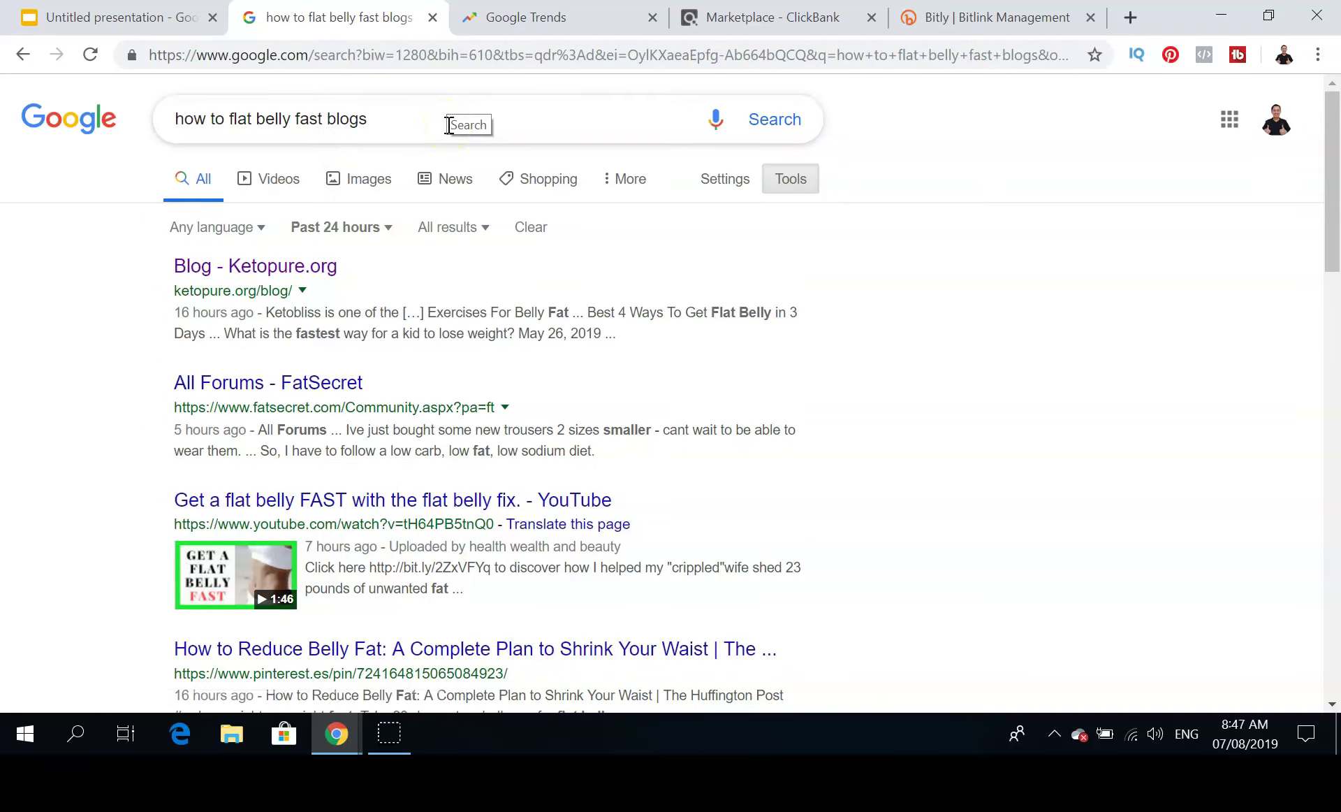
- Review the past-24-hours filter, then open the Ketopure.org blog result and its article "How to get rid of overweight?"
left_click(388, 226)
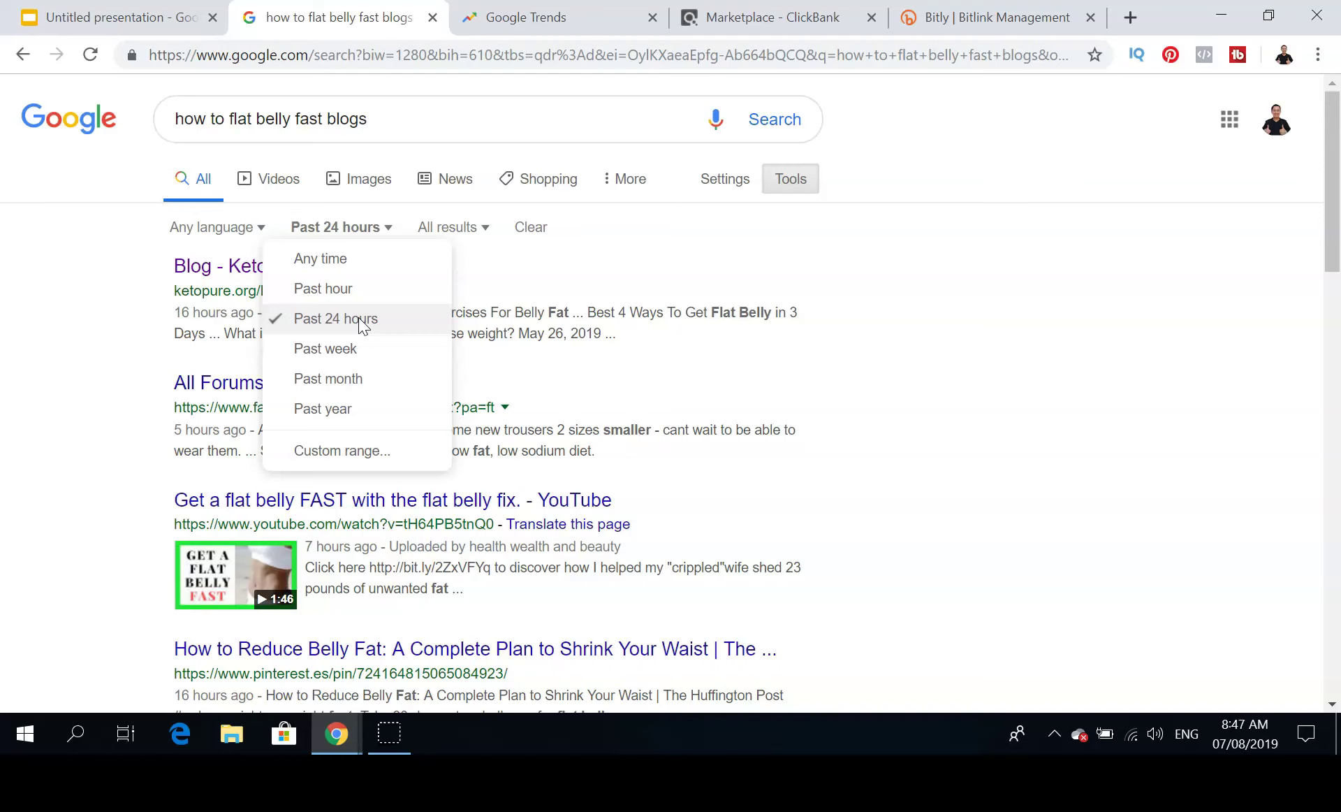
left_click(111, 325)
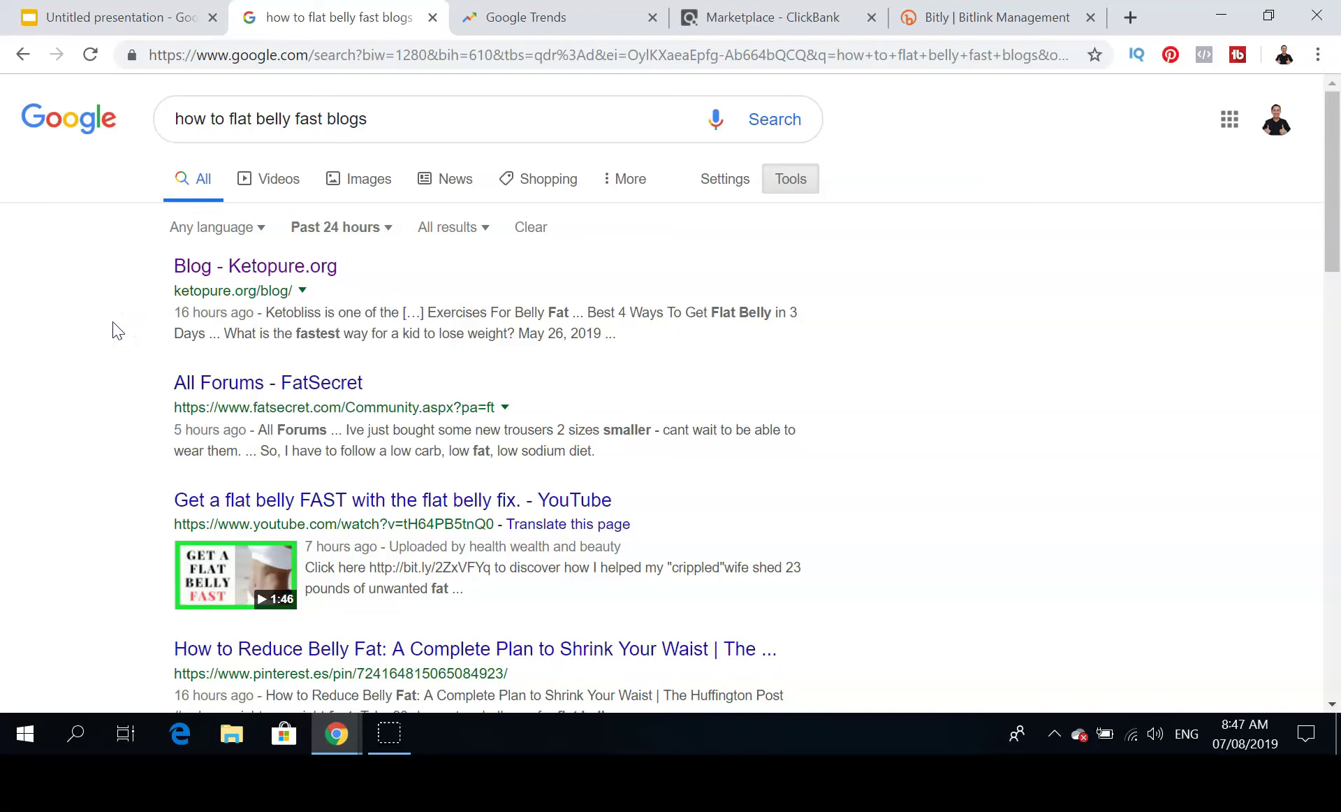
left_click(256, 273)
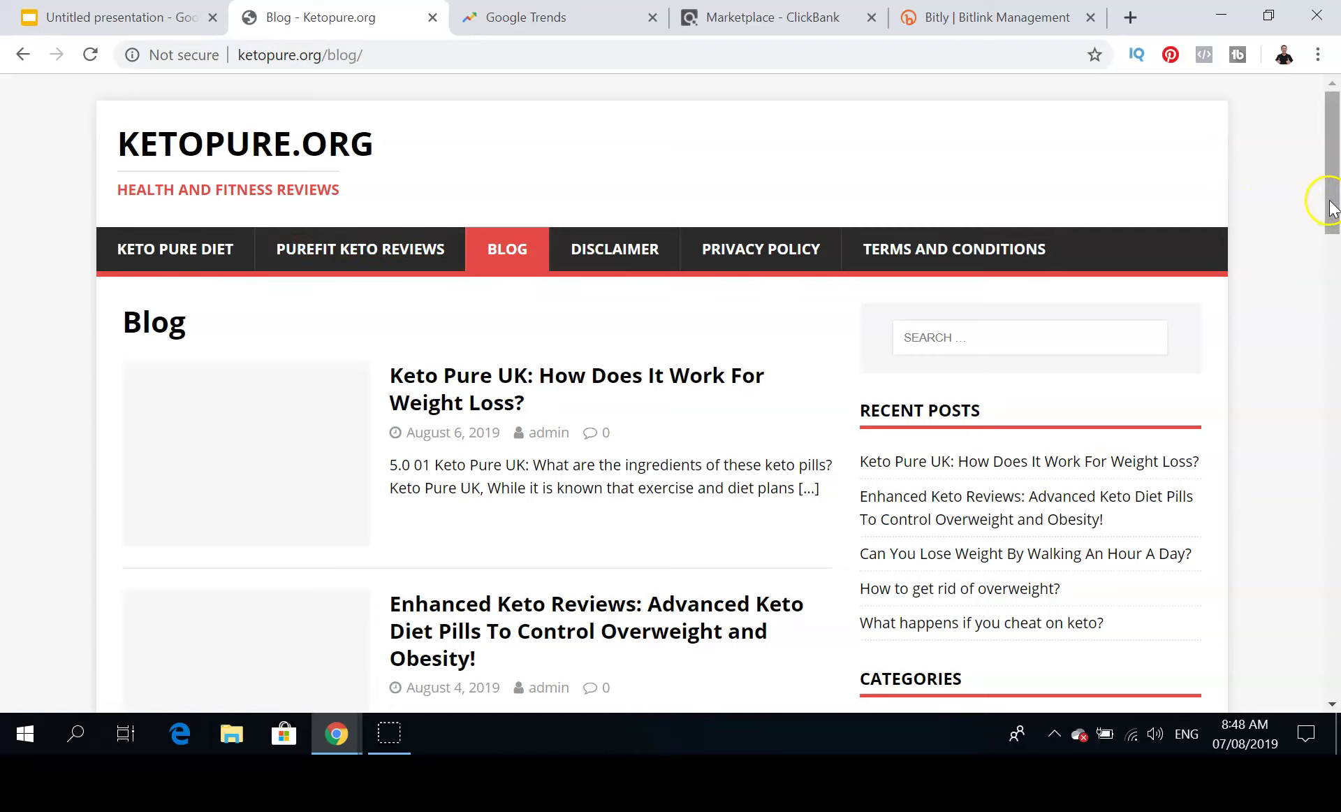
left_click_drag(1330, 208, 1331, 270)
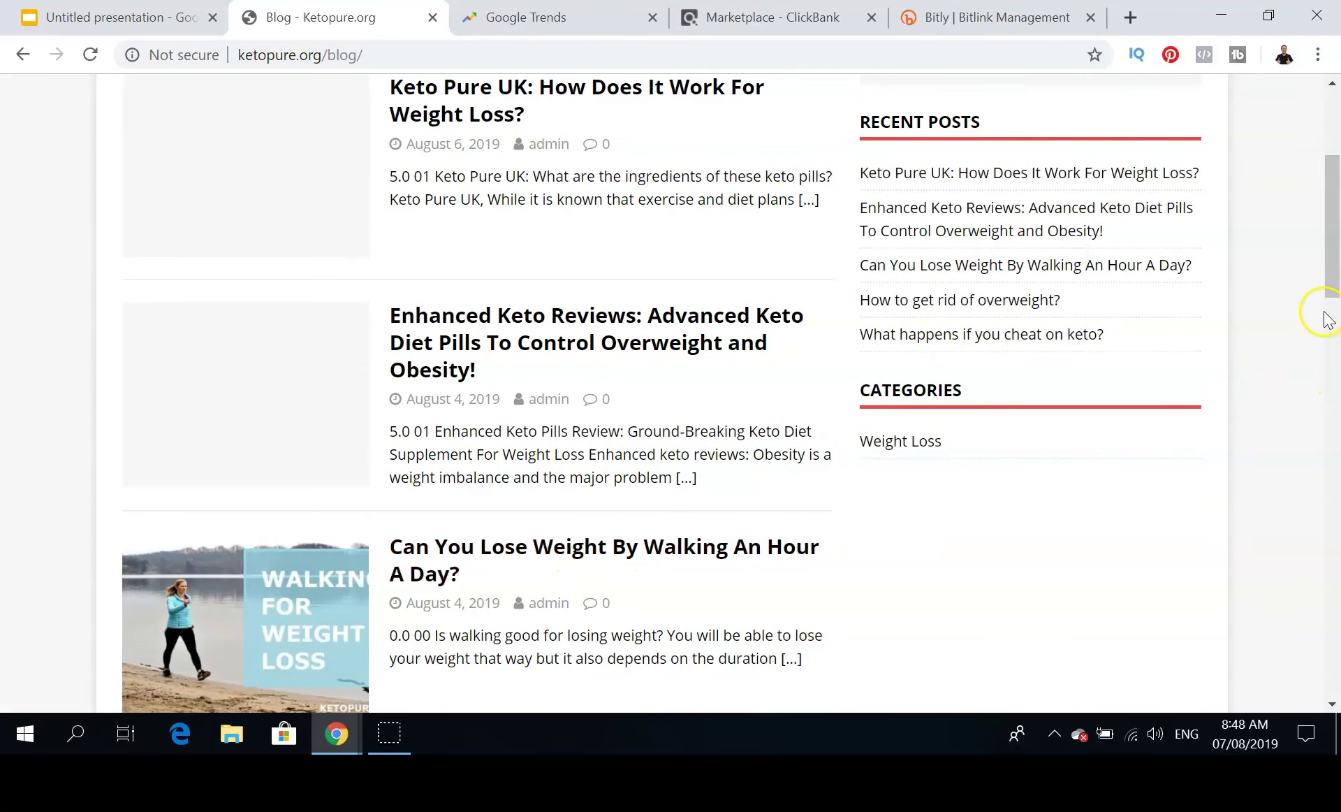
left_click_drag(1332, 286, 1332, 395)
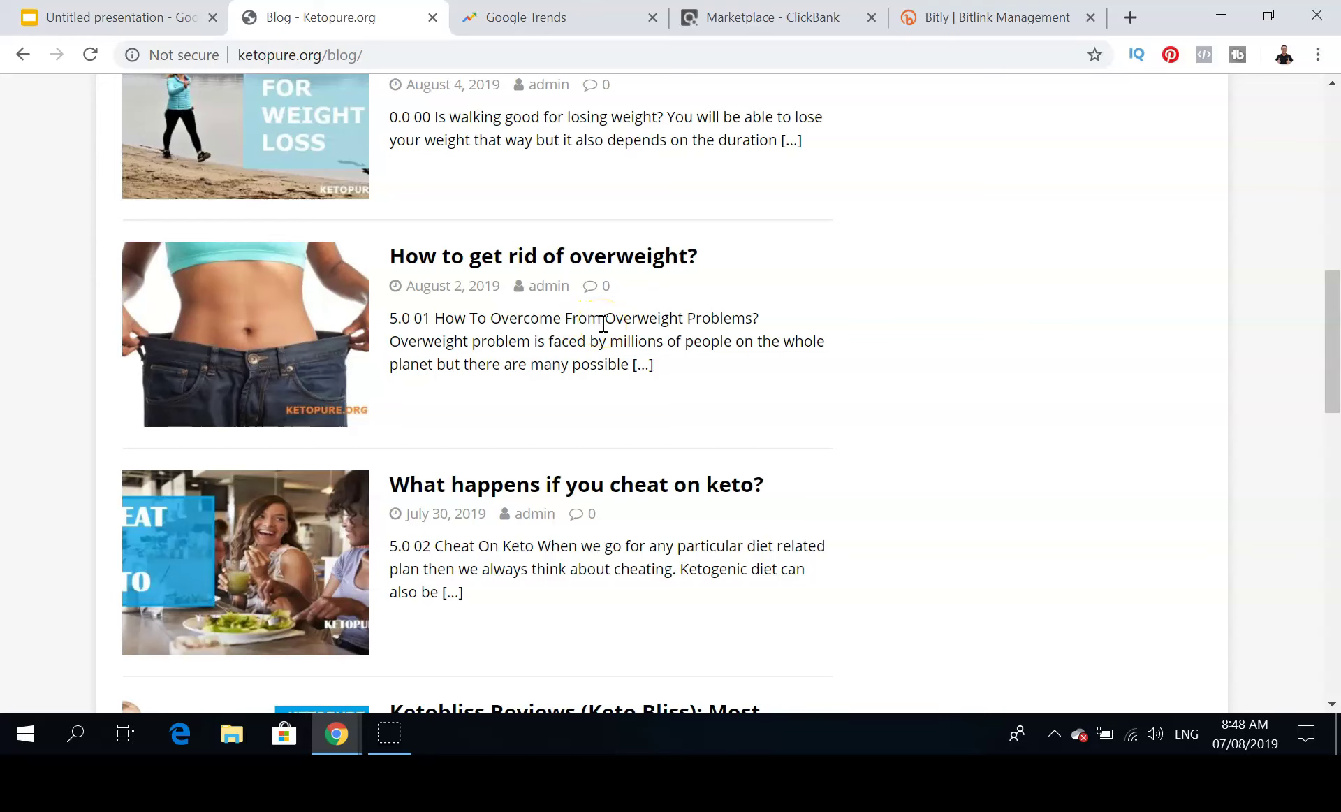
left_click(426, 264)
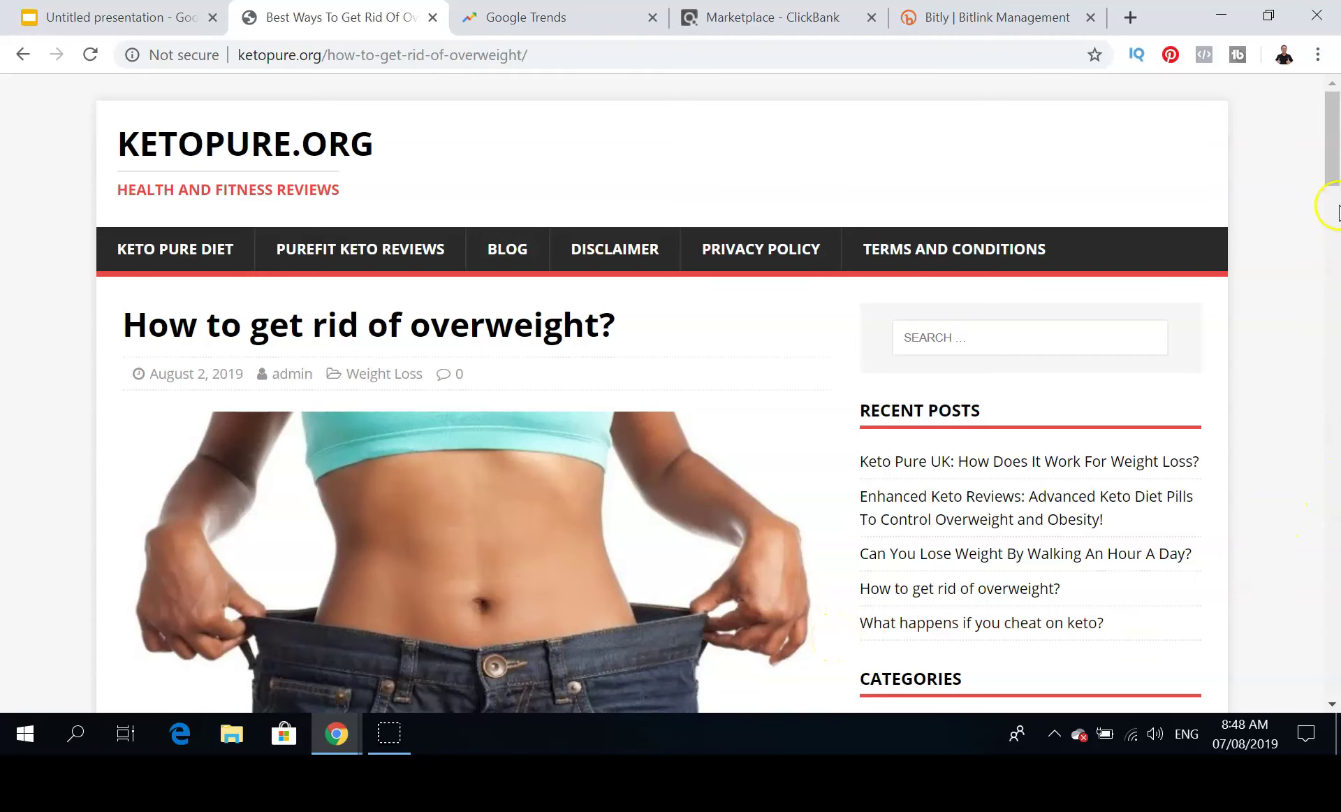
- Begin the article's comment with "Hey I love this article...And It Really Helps people who are over weight. And Guys You can check this out"
left_click_drag(1334, 182, 1333, 255)
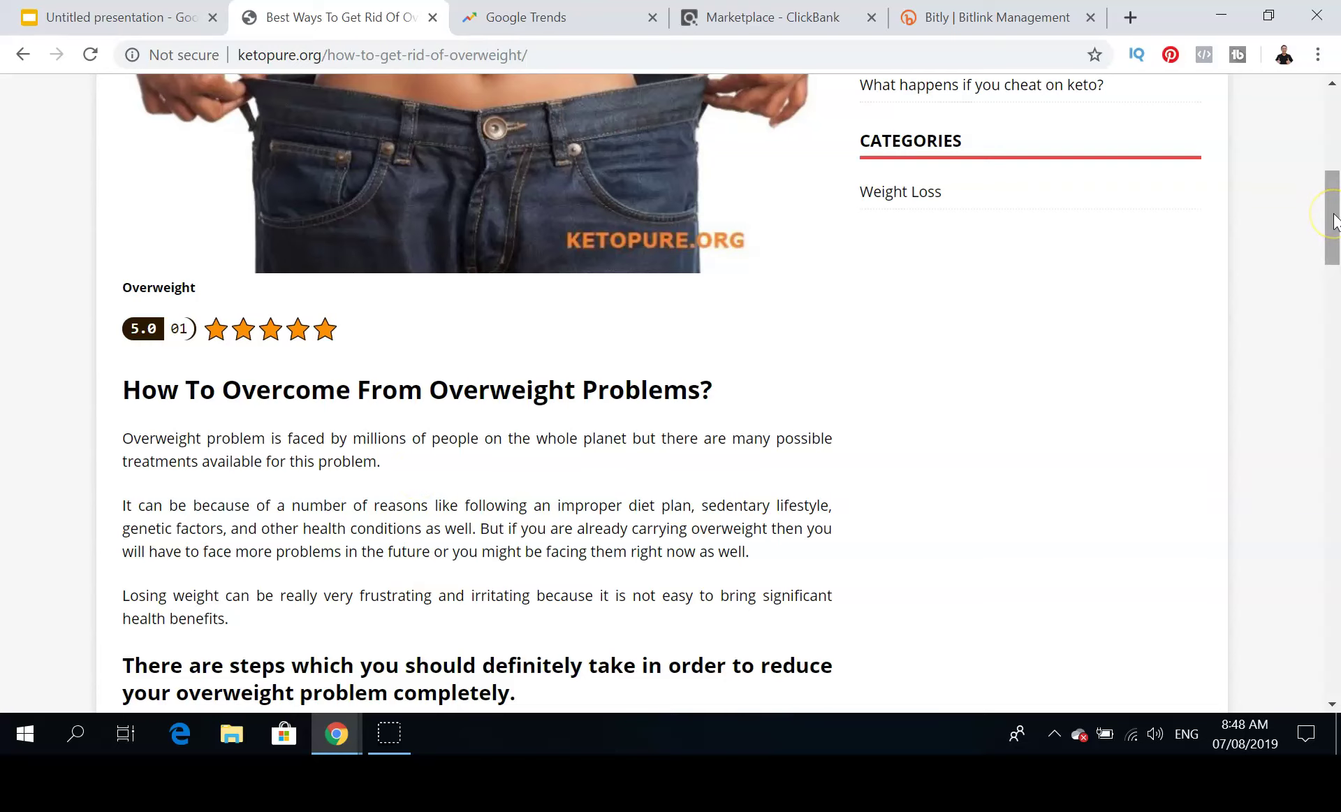
left_click_drag(1334, 220, 1330, 632)
left_click(518, 330)
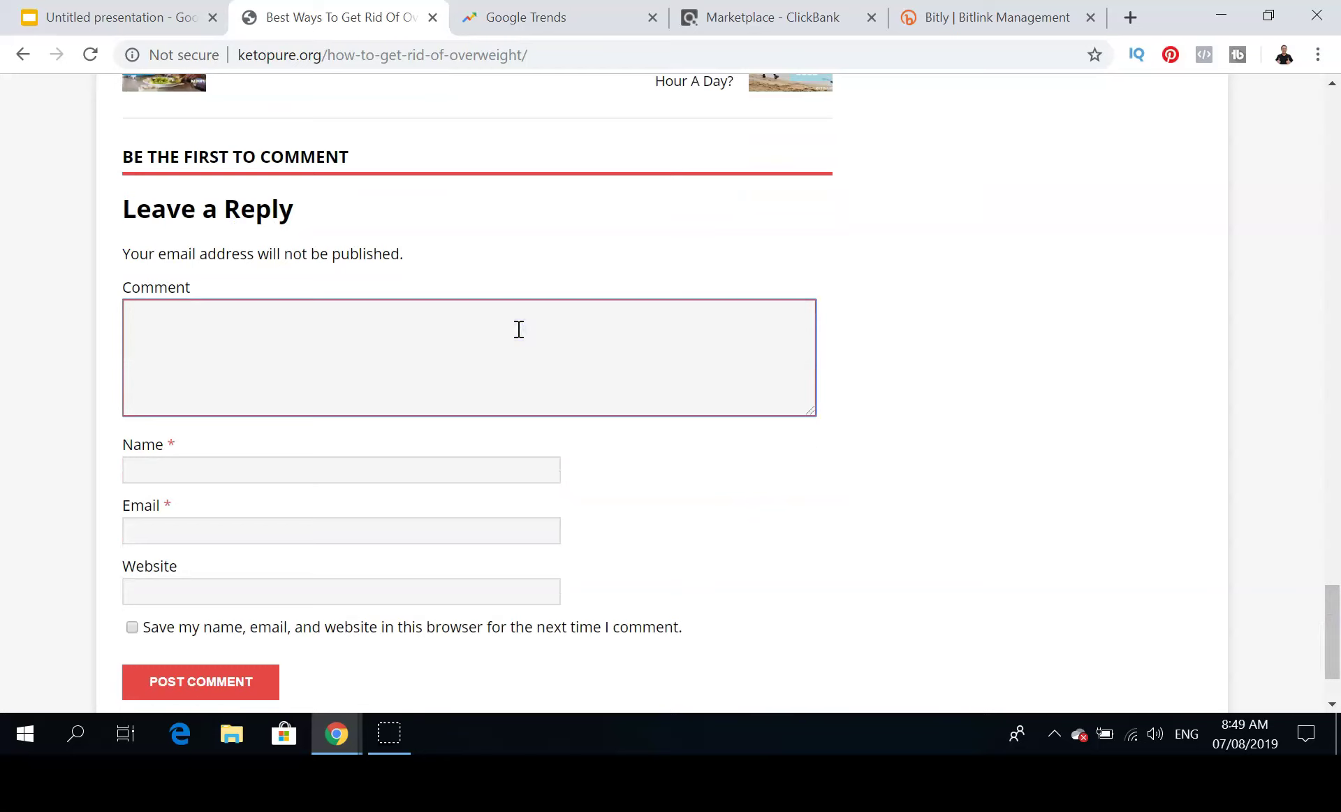
type("Hey I love this article...And")
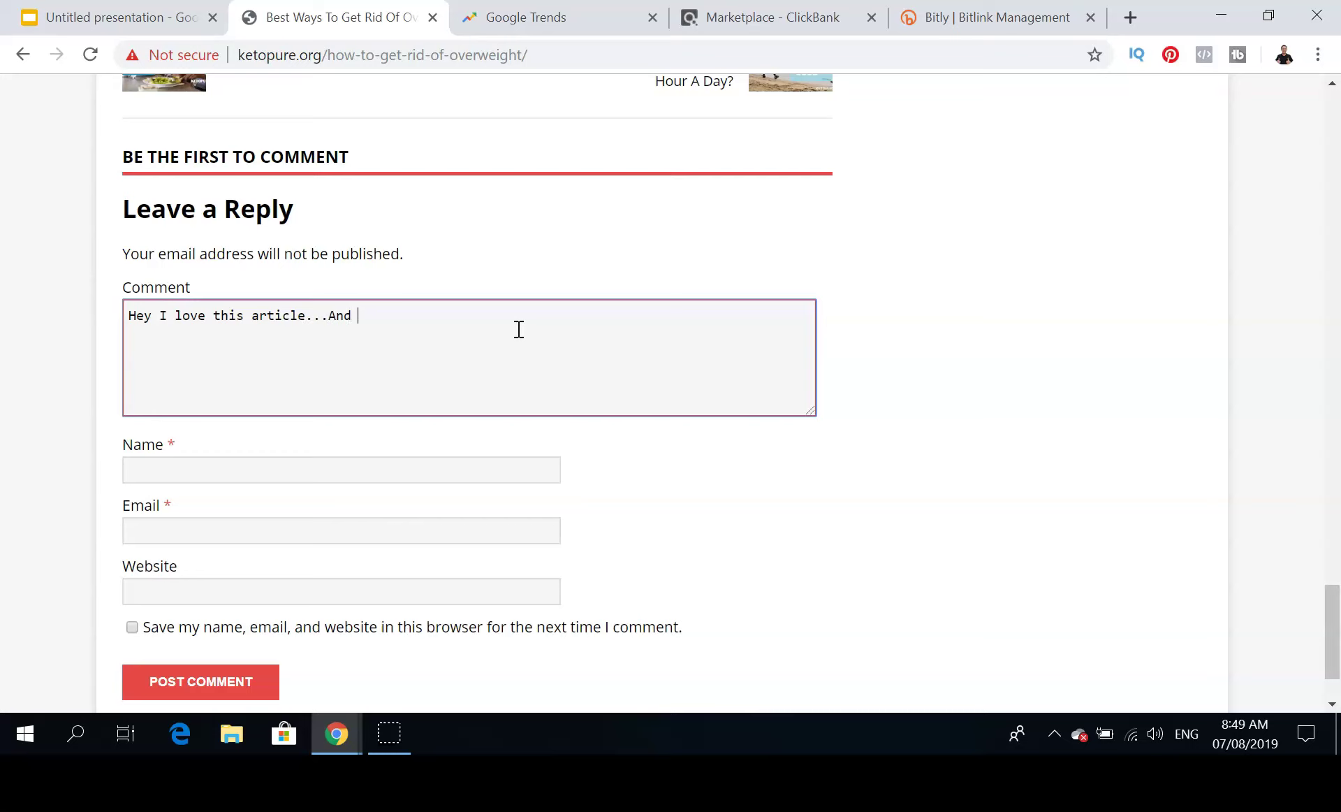
type("It Reall")
type("people whooa")
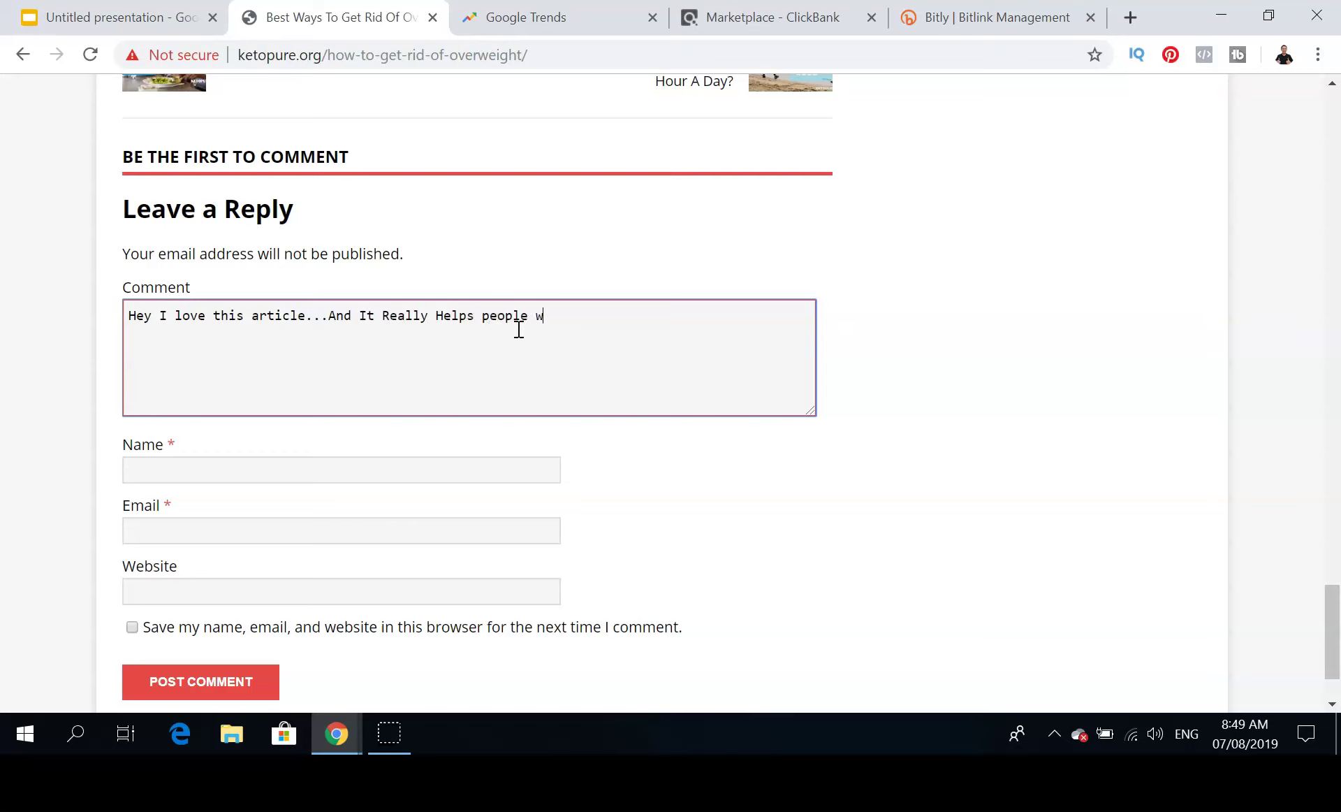
key("BackSpace")
key("BackSpace")
type("are over weight. And Guys You")
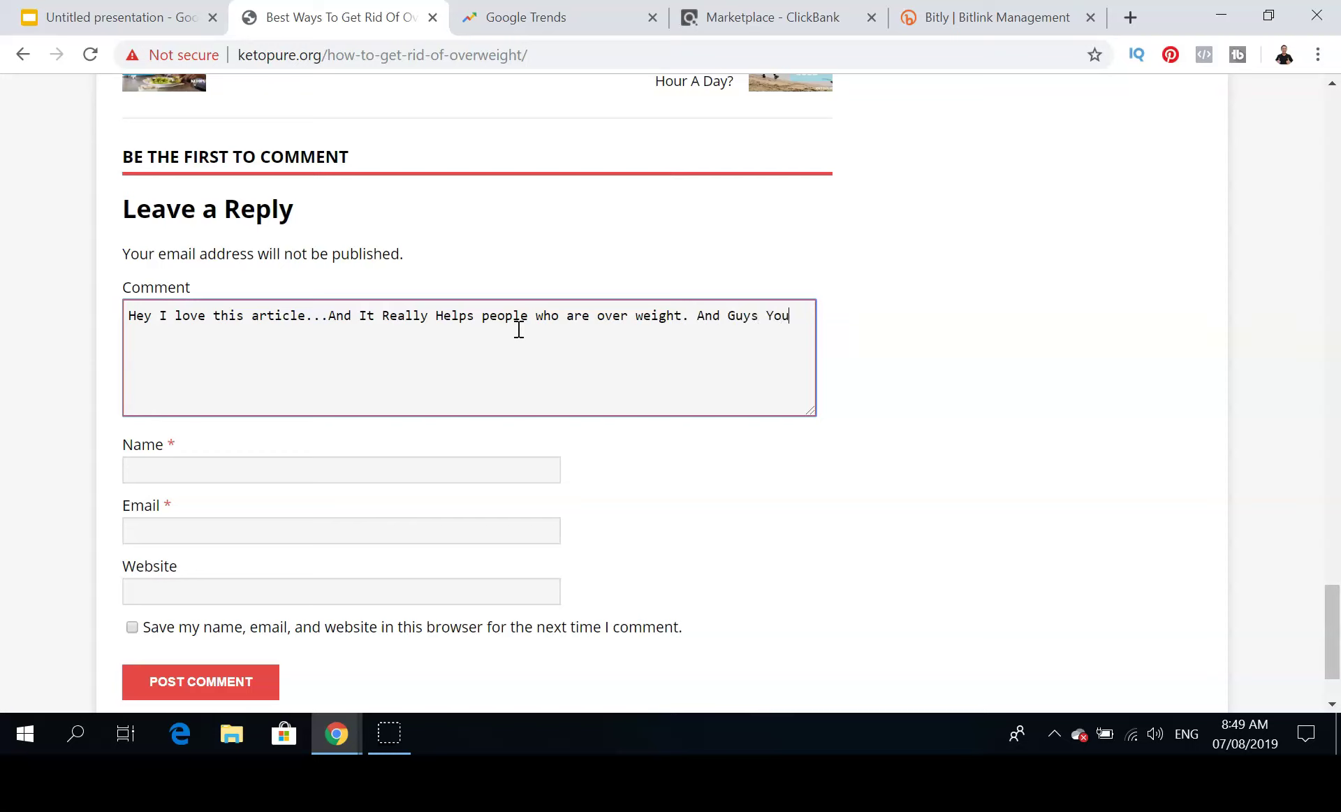
type(" can check this out")
- Continue the comment with "I discover a way how to flat belly go here:"
left_click(206, 338)
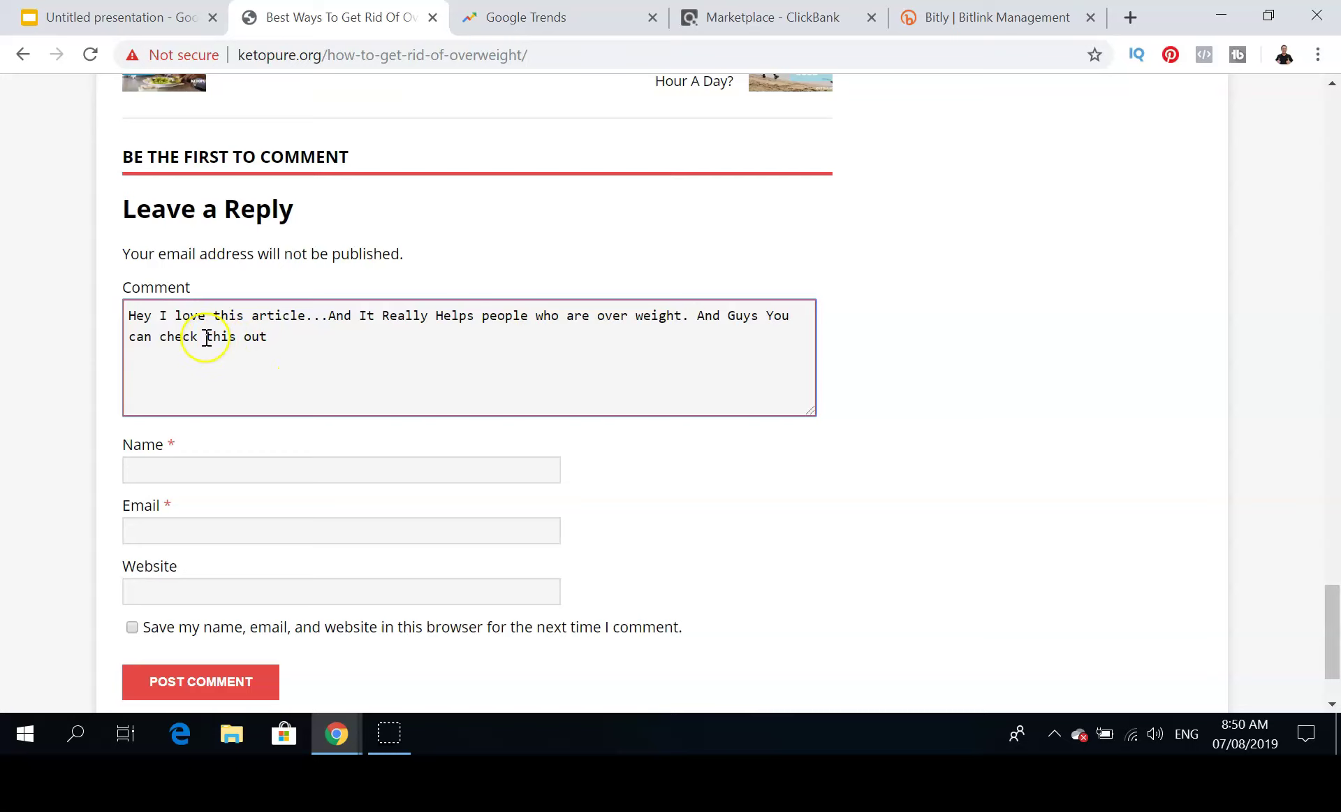
left_click(243, 338)
type("I discover")
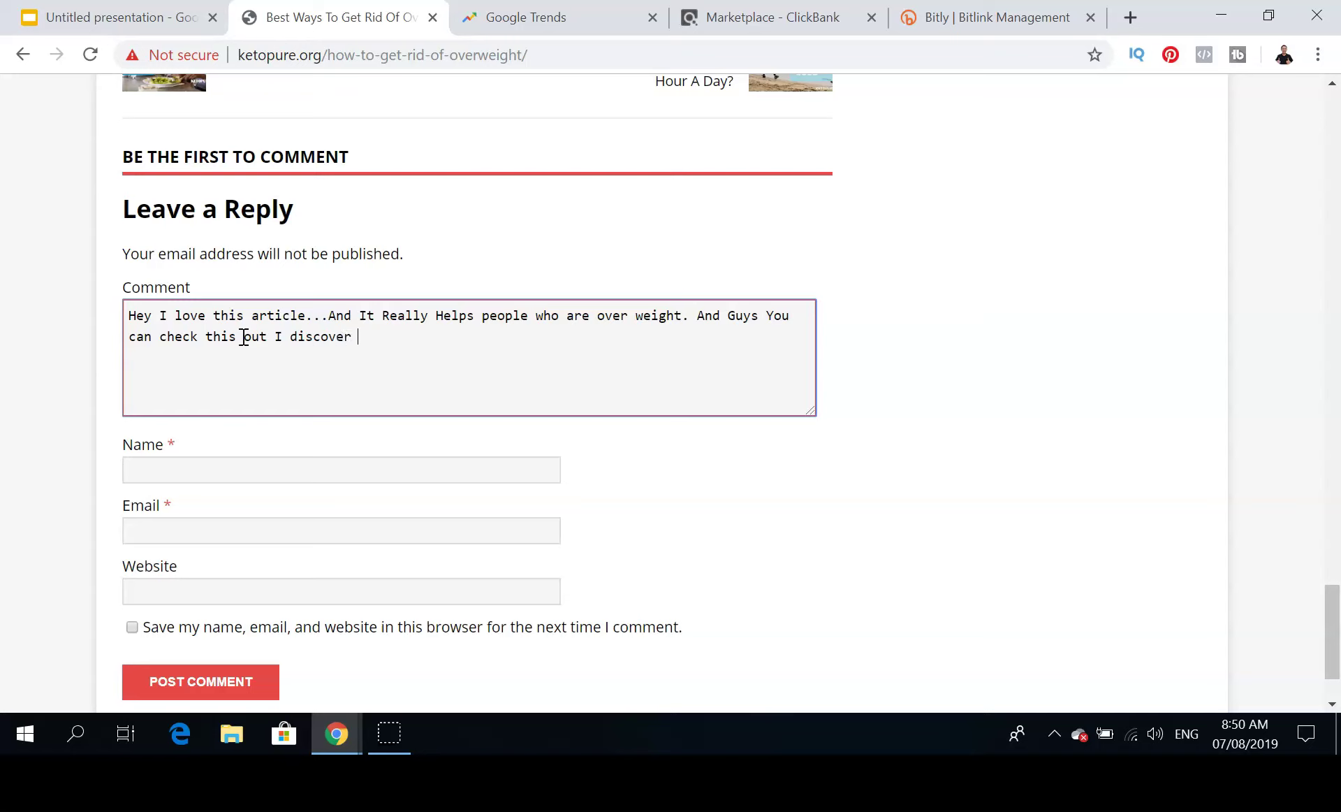
type(" a")
key("BackSpace")
type("a way how to flat belly")
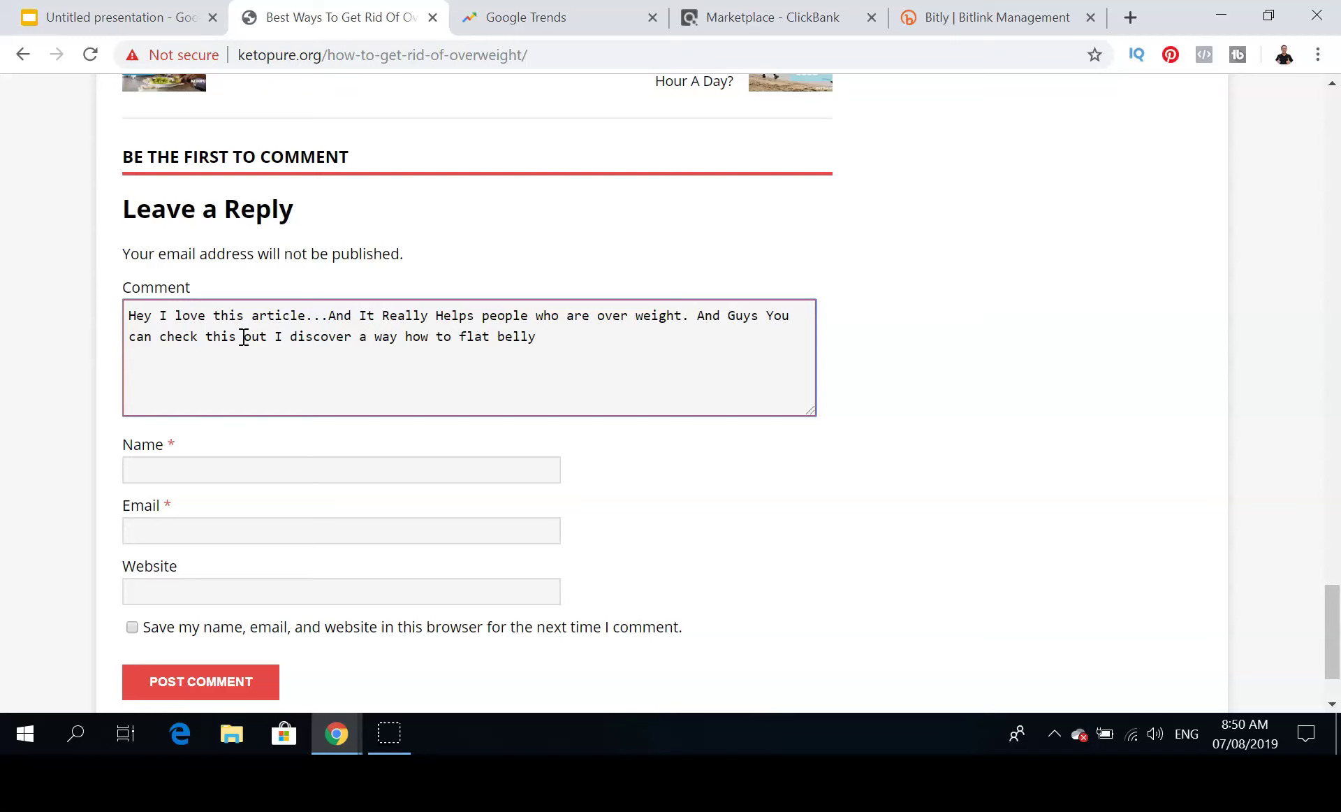
type(" go here:")
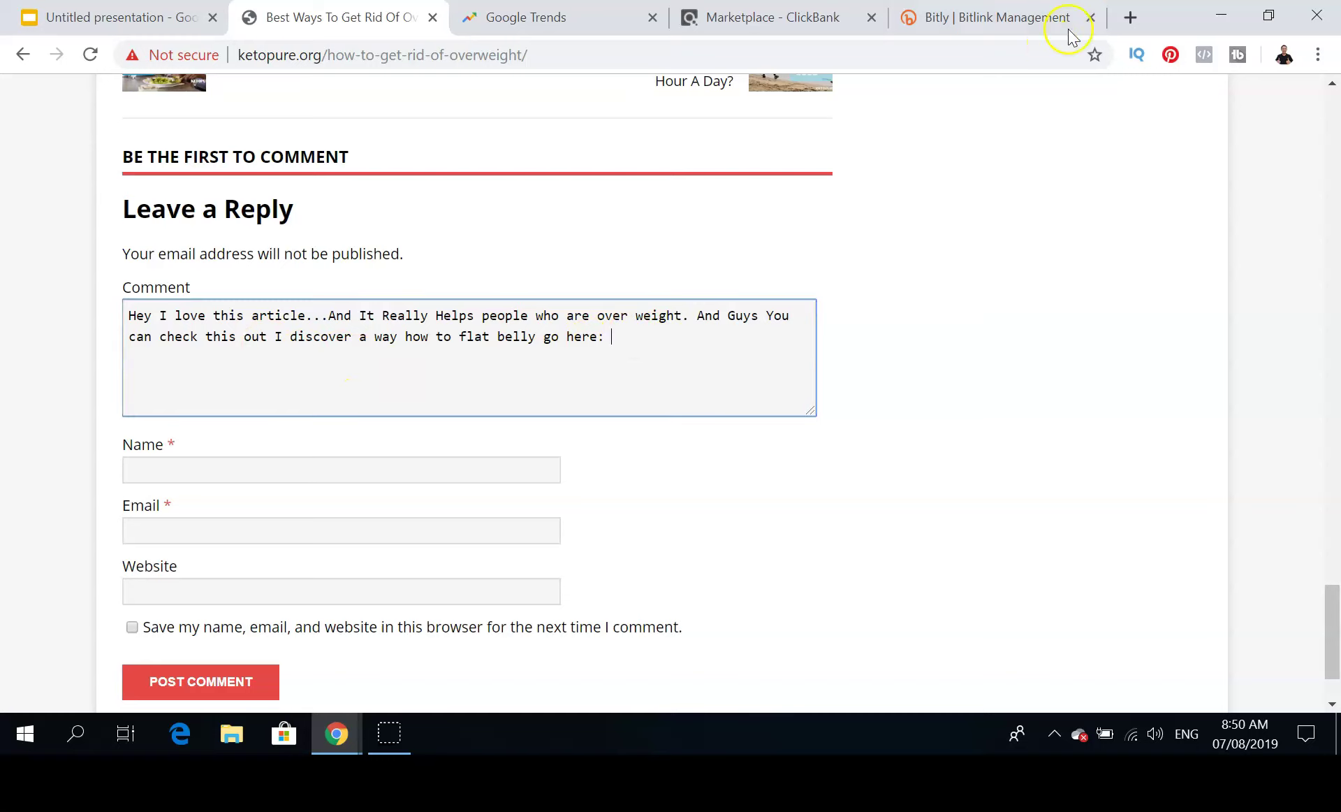
left_click(1023, 18)
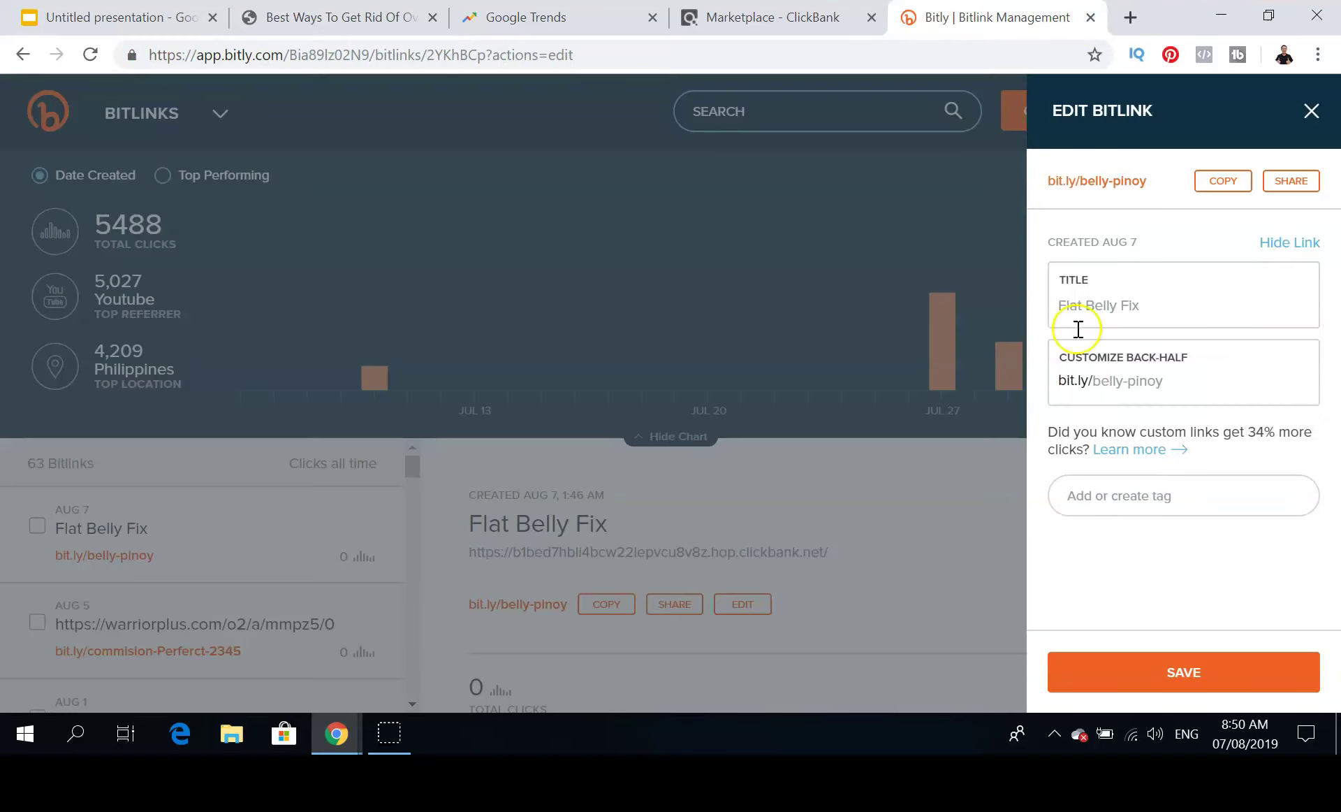
left_click(372, 12)
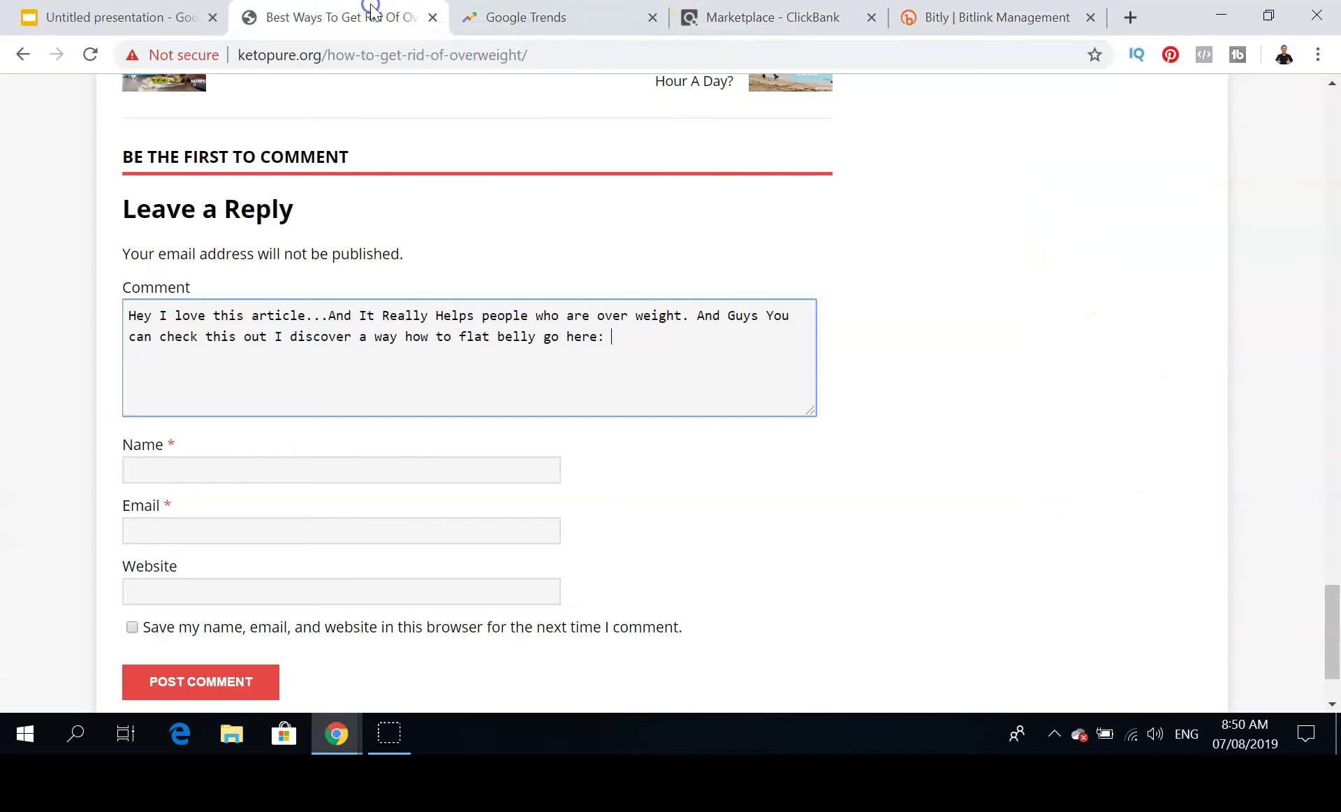
right_click(616, 336)
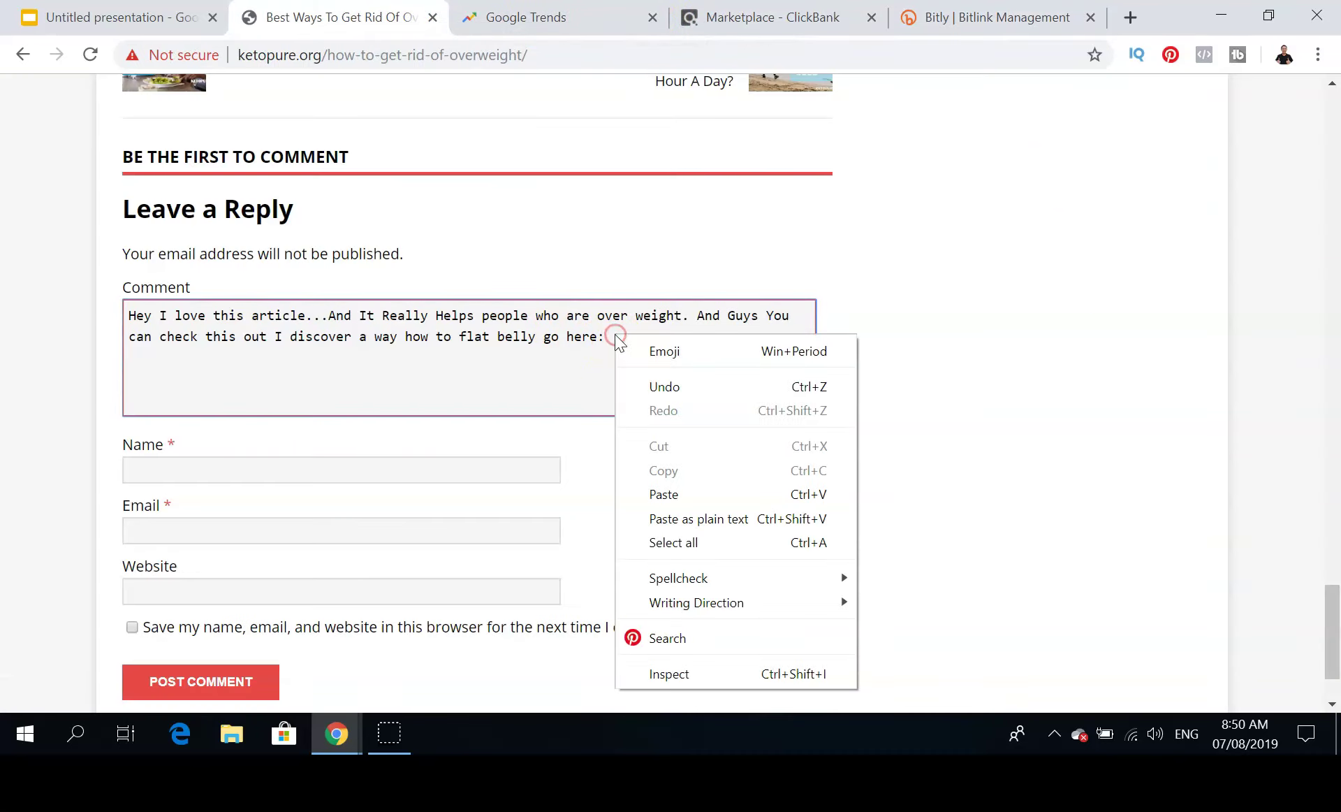
left_click(665, 493)
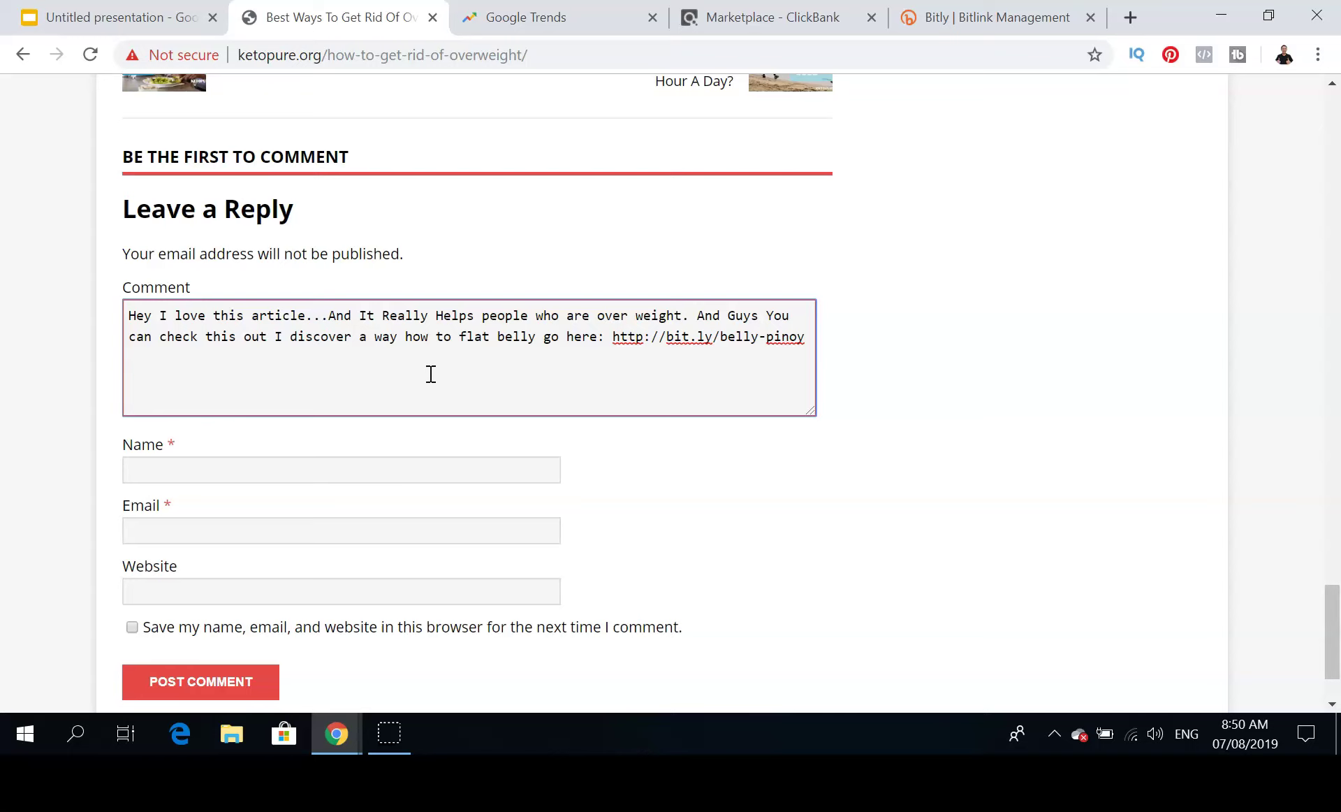
left_click(368, 473)
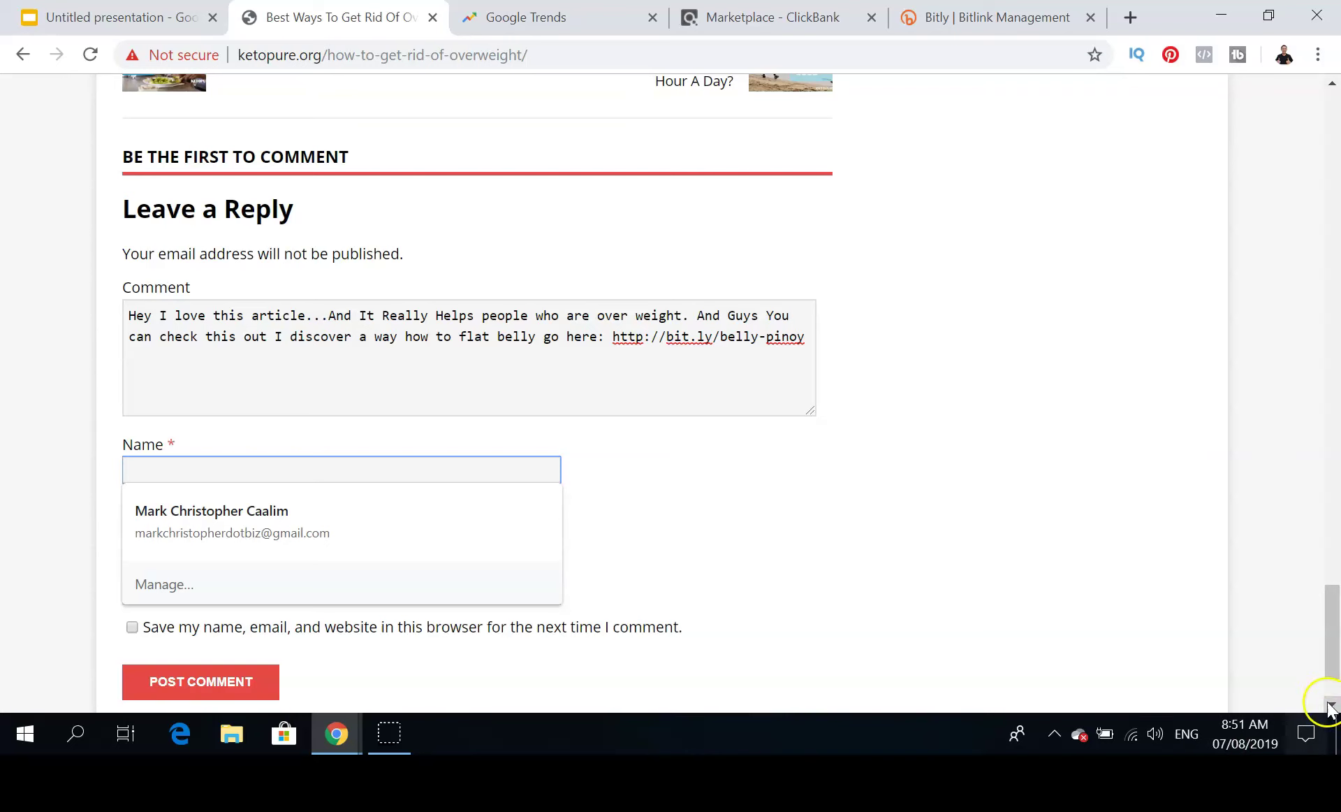
- Leave the article without posting the comment and return to the Google search results
left_click_drag(1331, 657, 1332, 162)
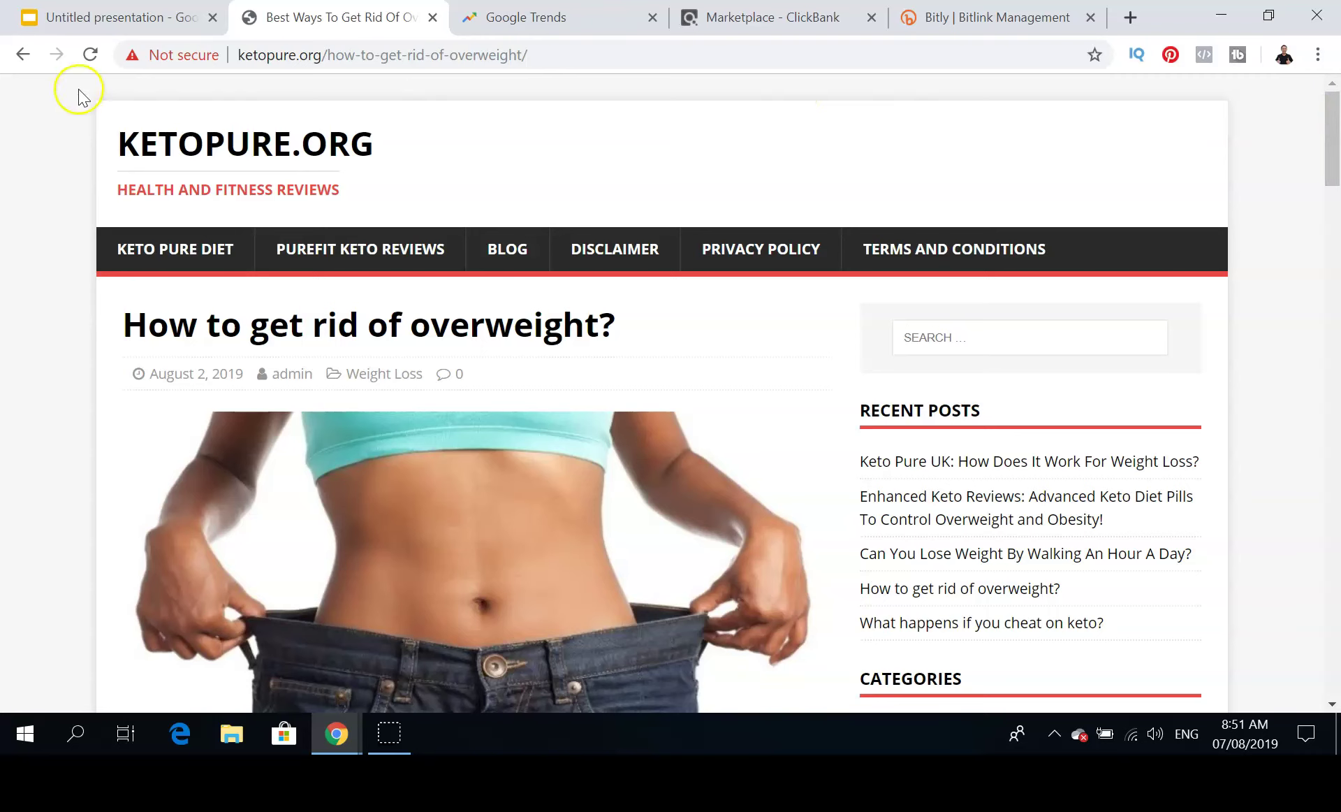
left_click(22, 54)
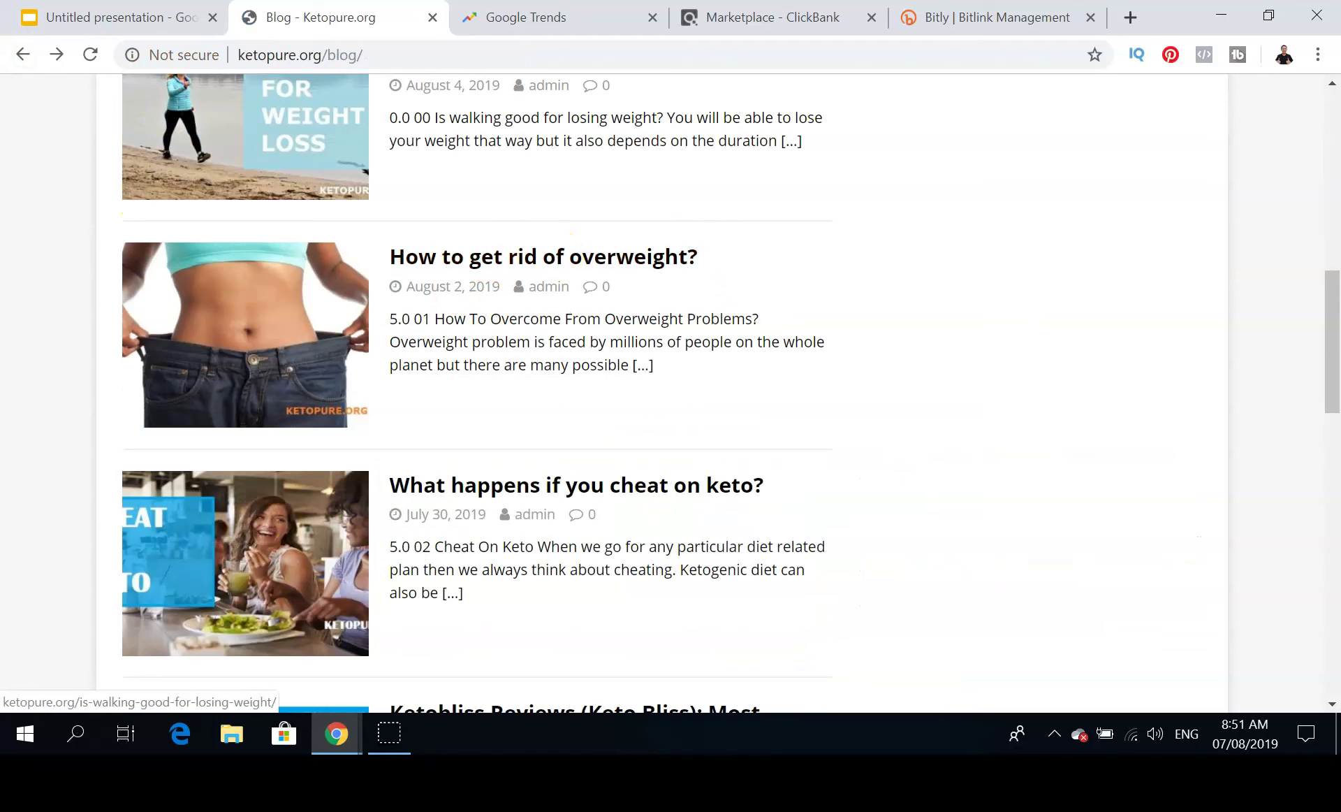
left_click(21, 56)
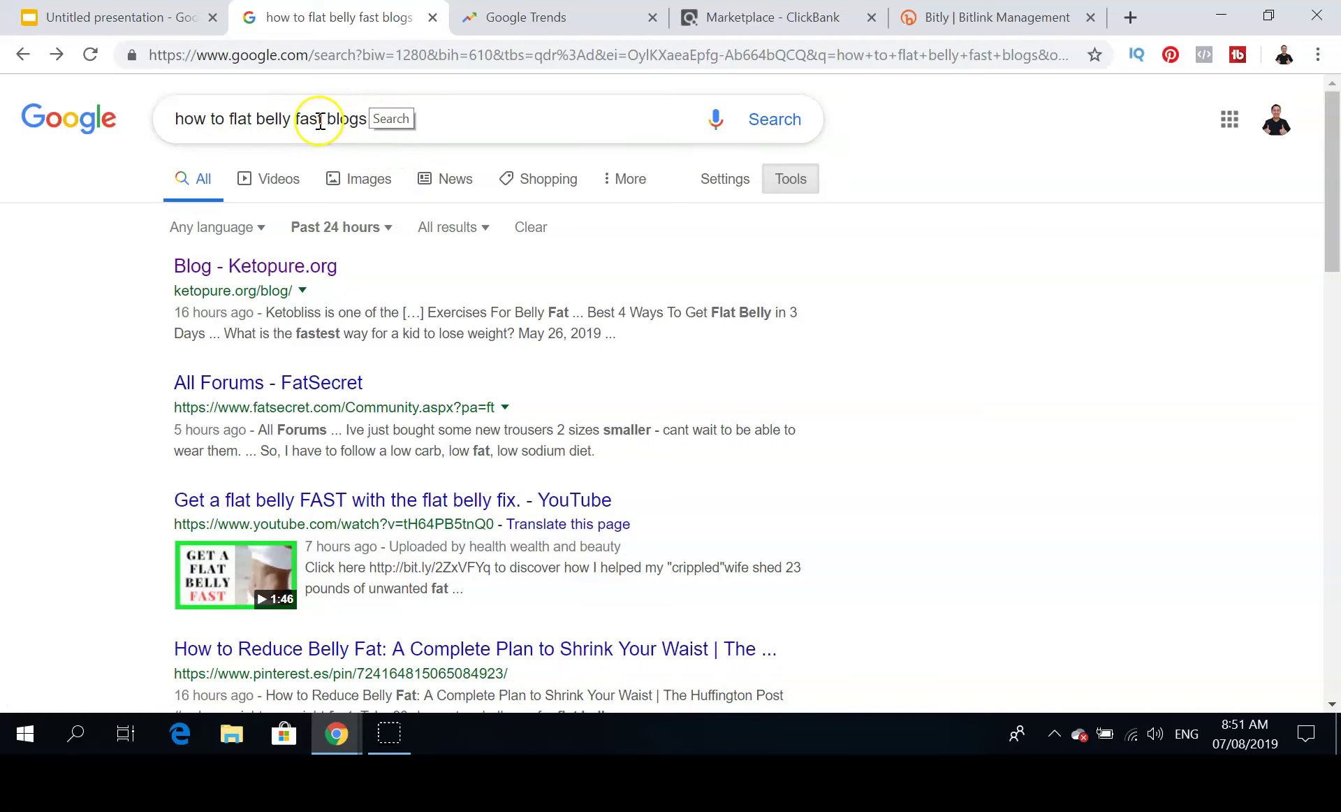
- Switch to Google Trends and explore the search term "flat belly"
left_click(517, 19)
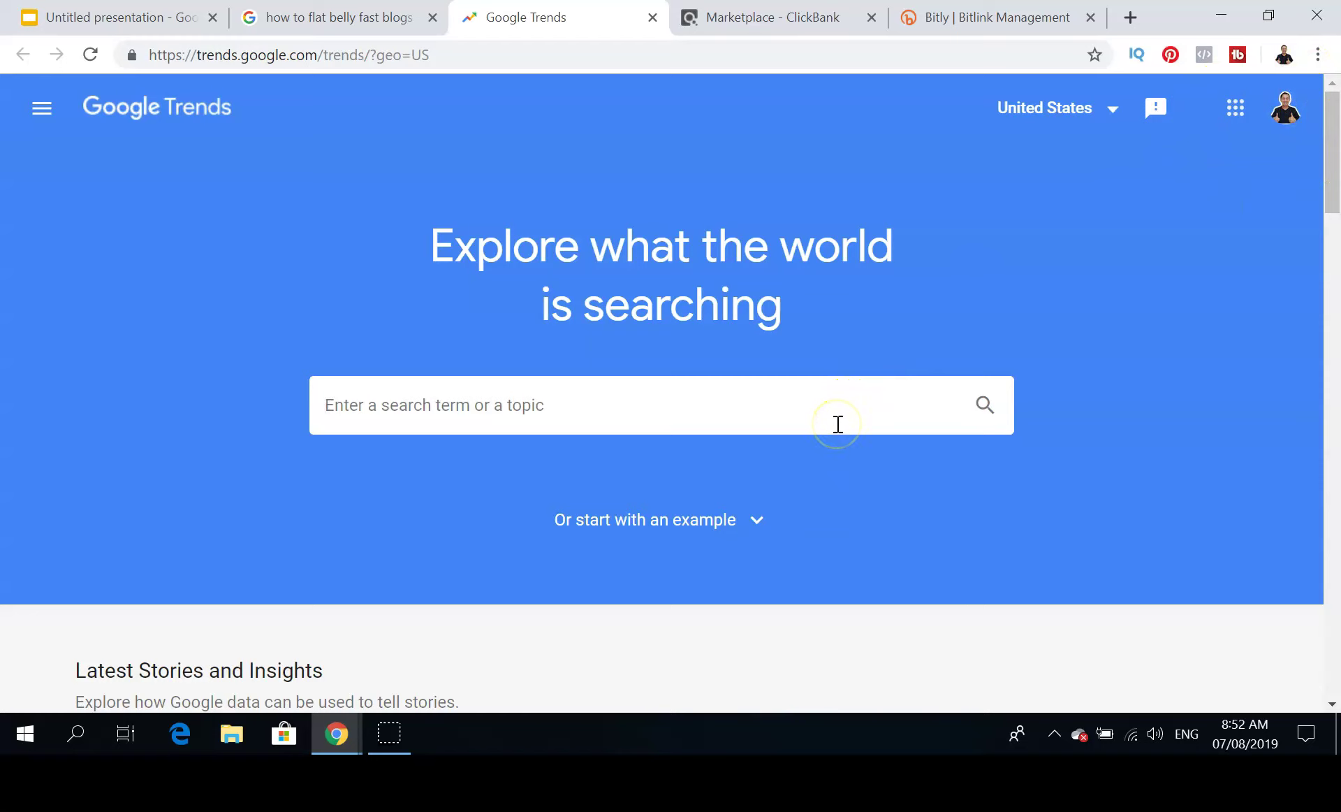
type("flat belly")
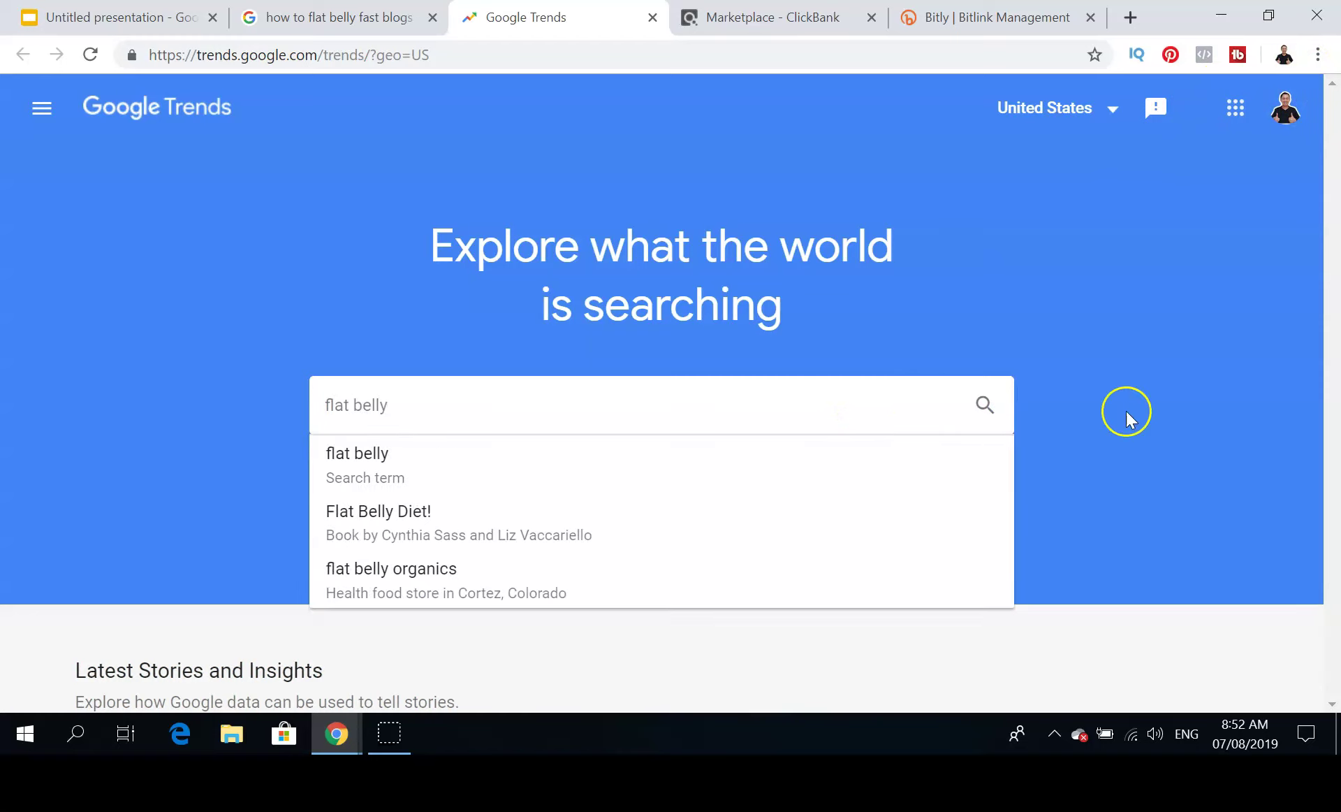
left_click(981, 404)
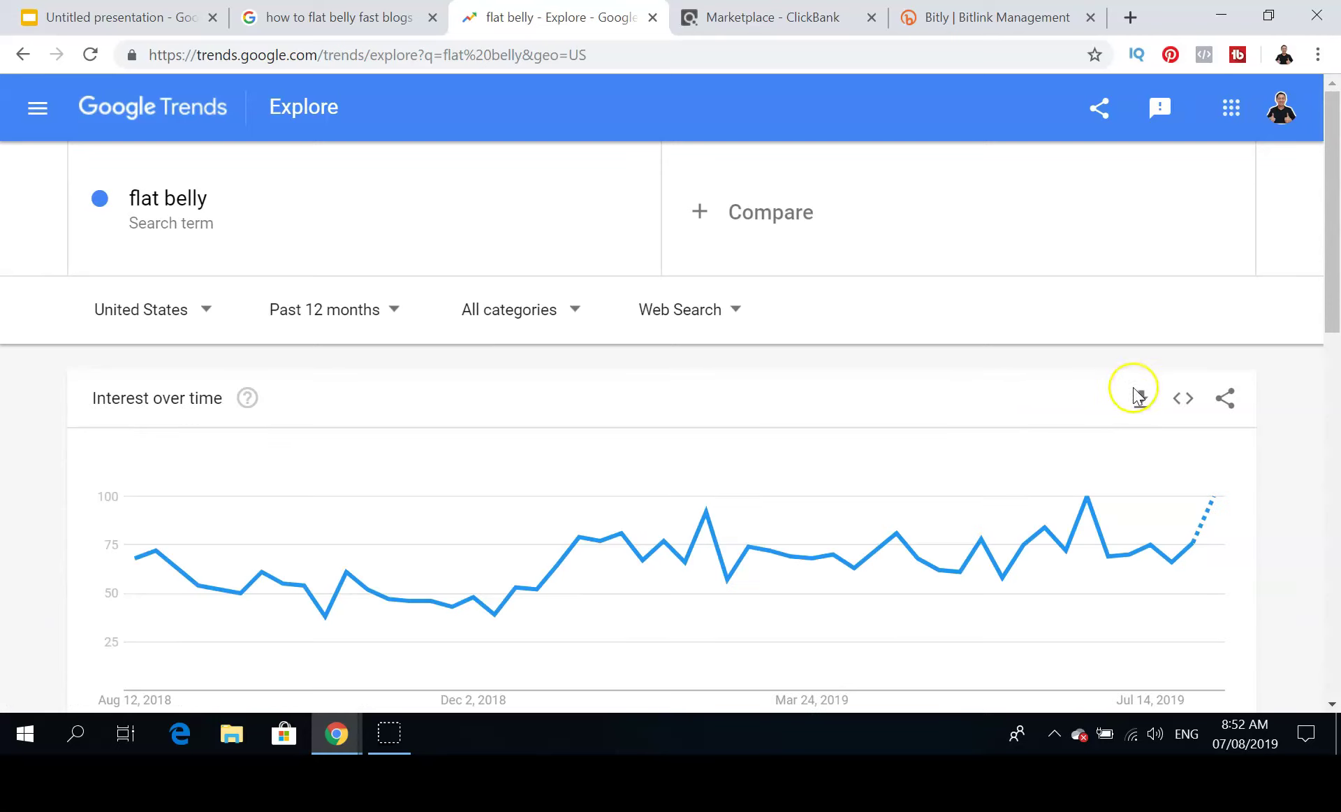
mouse_move(1085, 512)
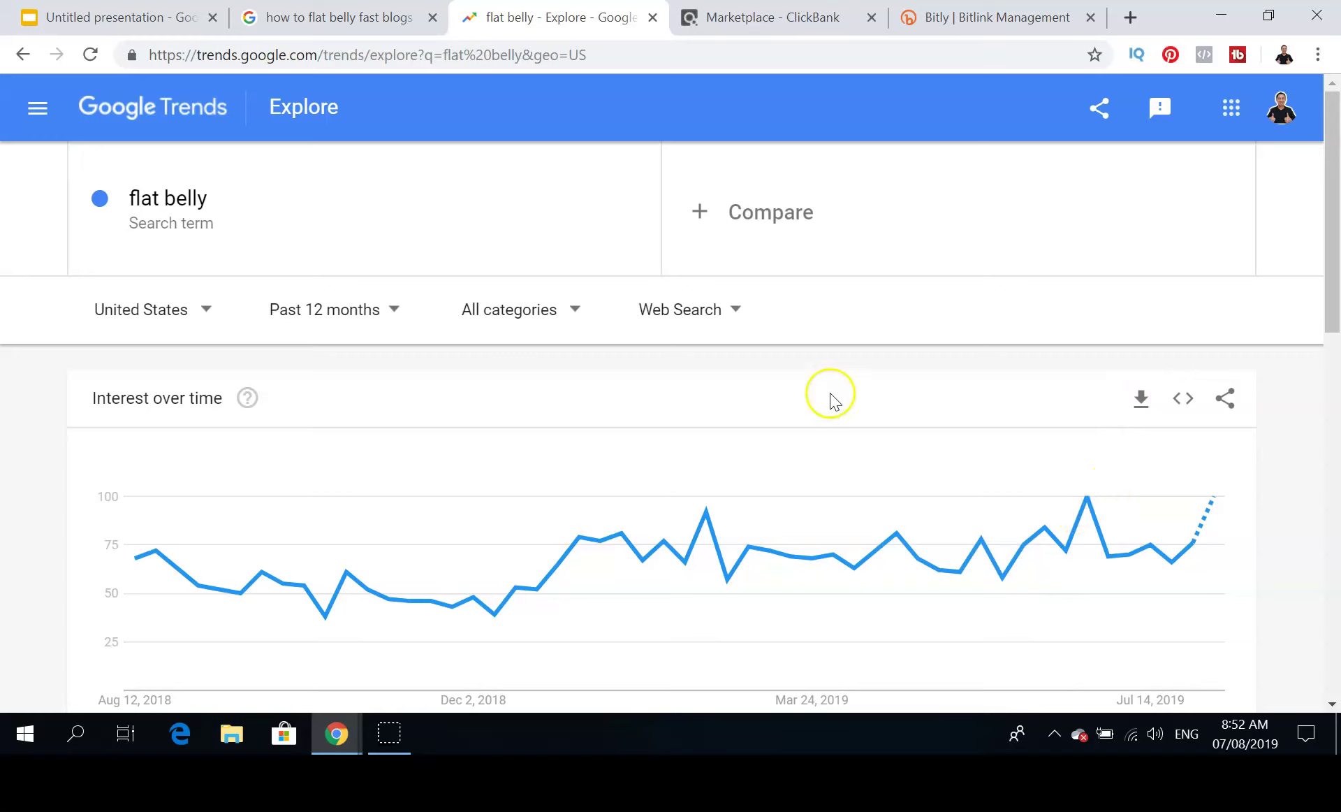
- Set the flat belly trend's region to Worldwide and its category to Beauty & Fitness
left_click(199, 309)
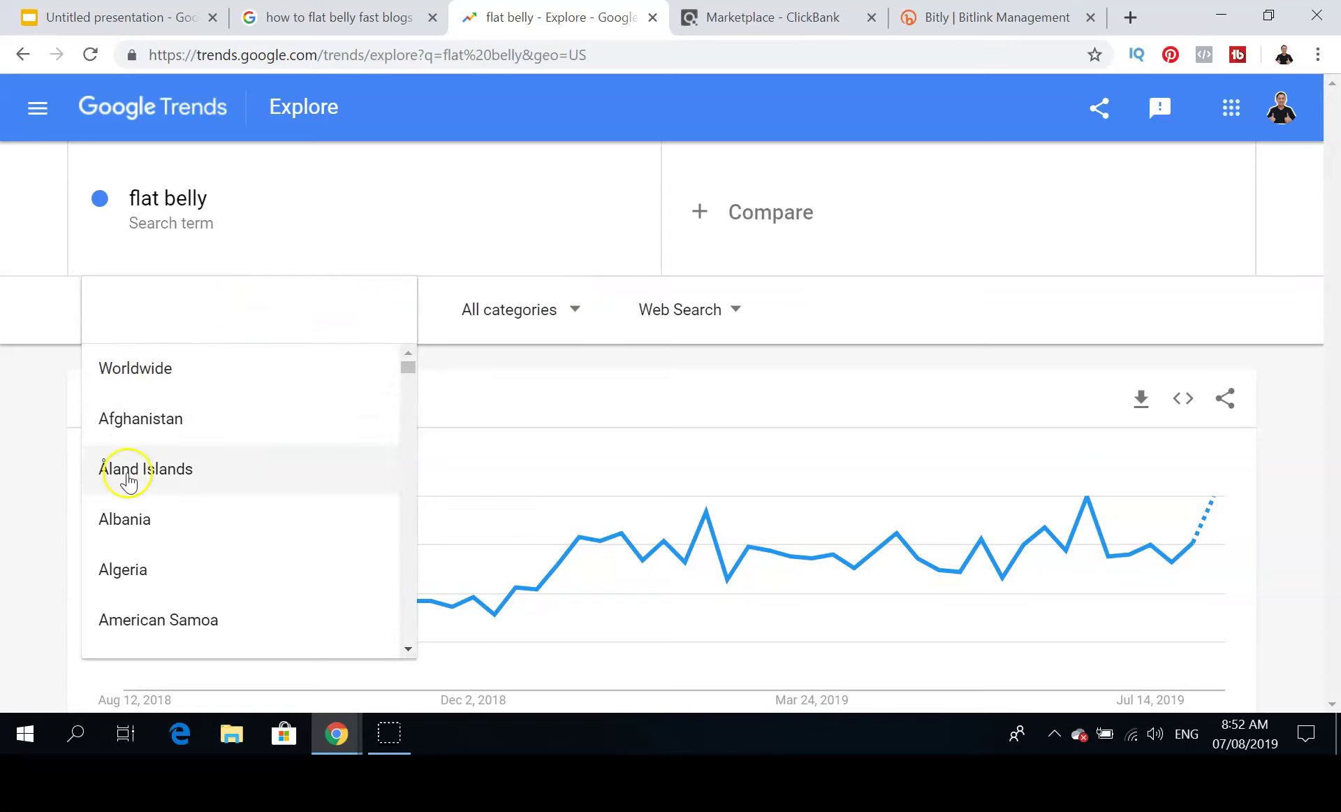
left_click(126, 368)
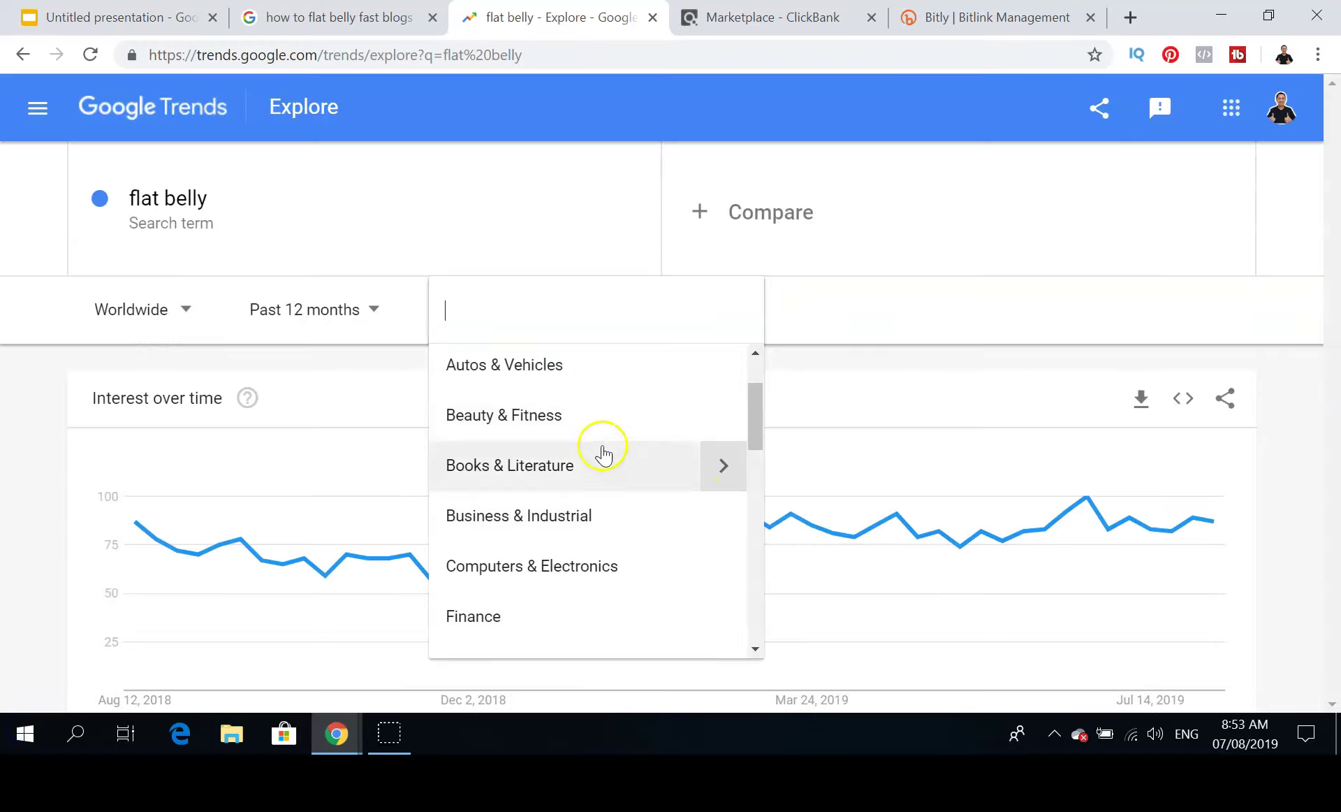
left_click(575, 427)
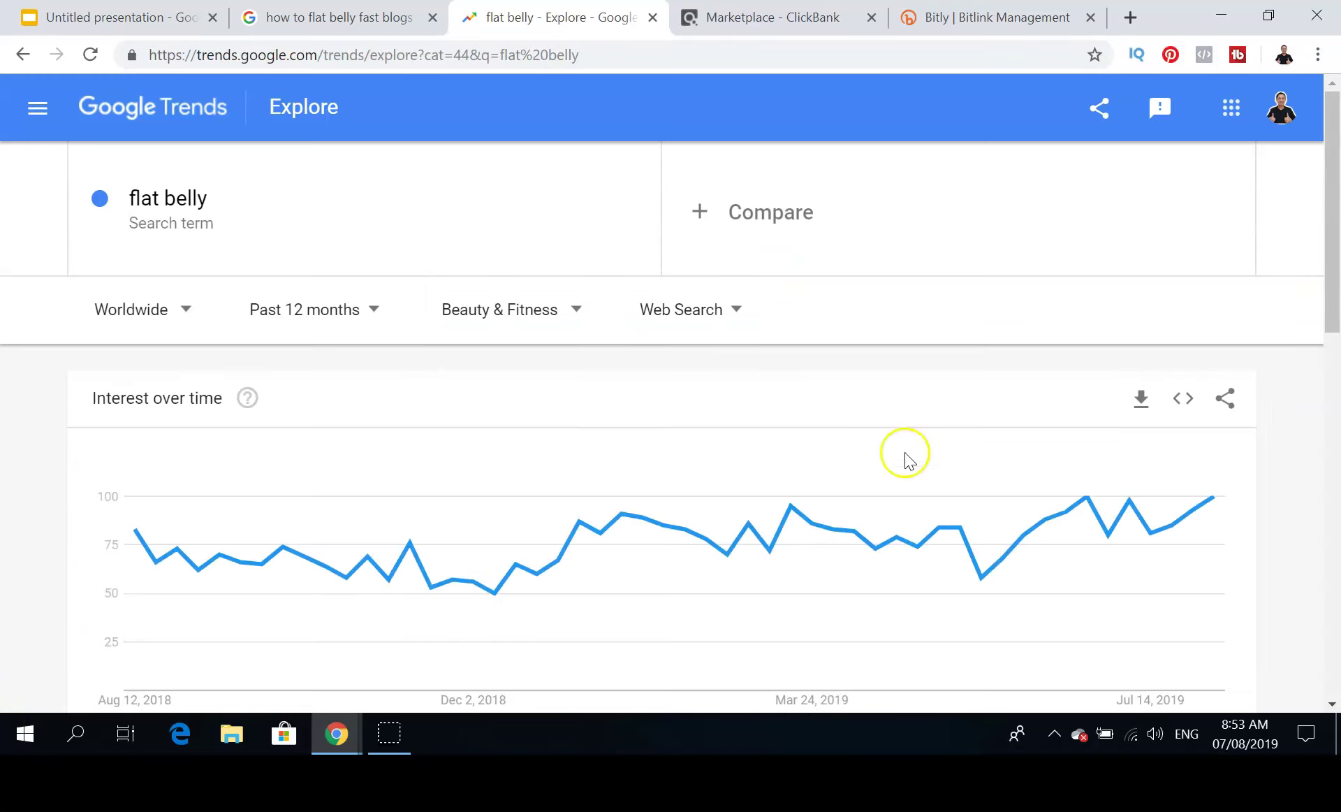
- Review the flat belly trend's interest over time, interest by region, related topics and related queries
mouse_move(1088, 502)
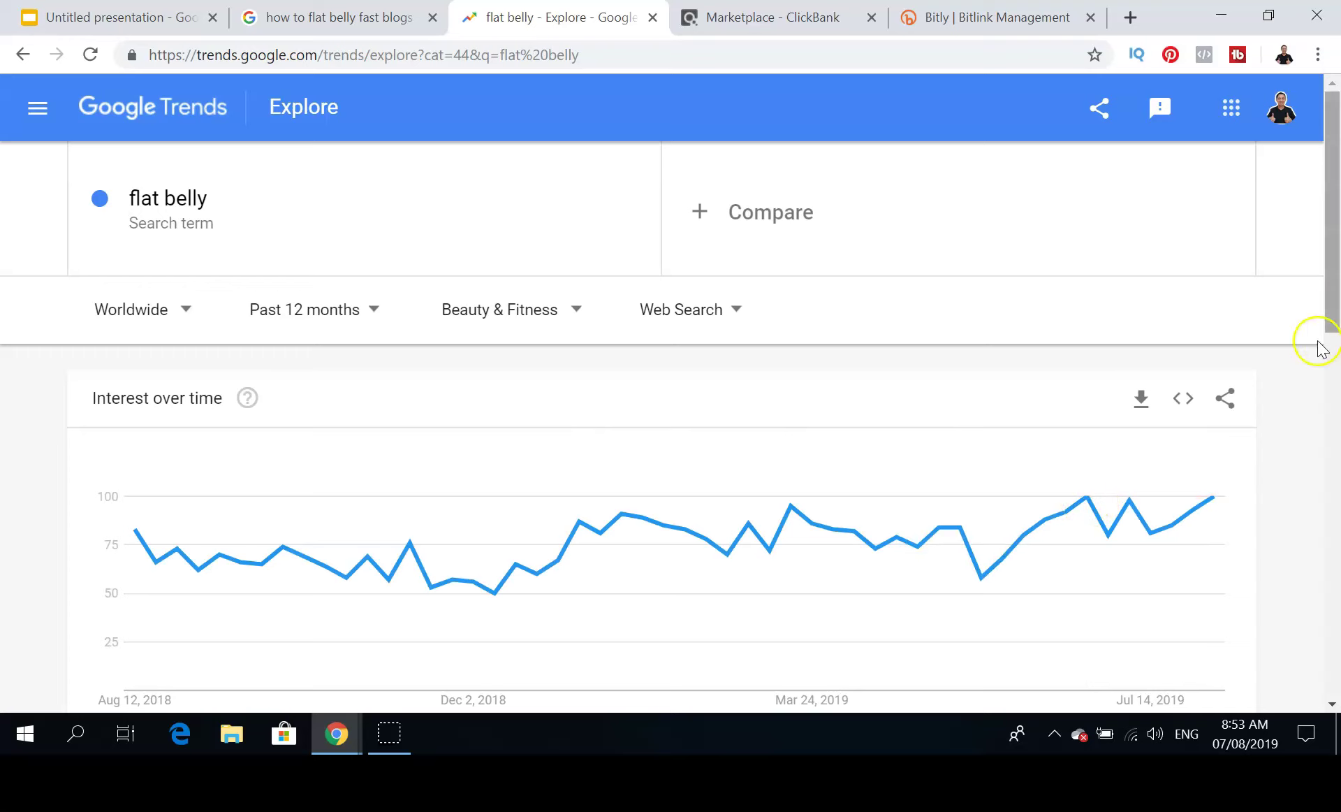
left_click_drag(1332, 305, 1335, 455)
left_click_drag(1335, 486, 1335, 489)
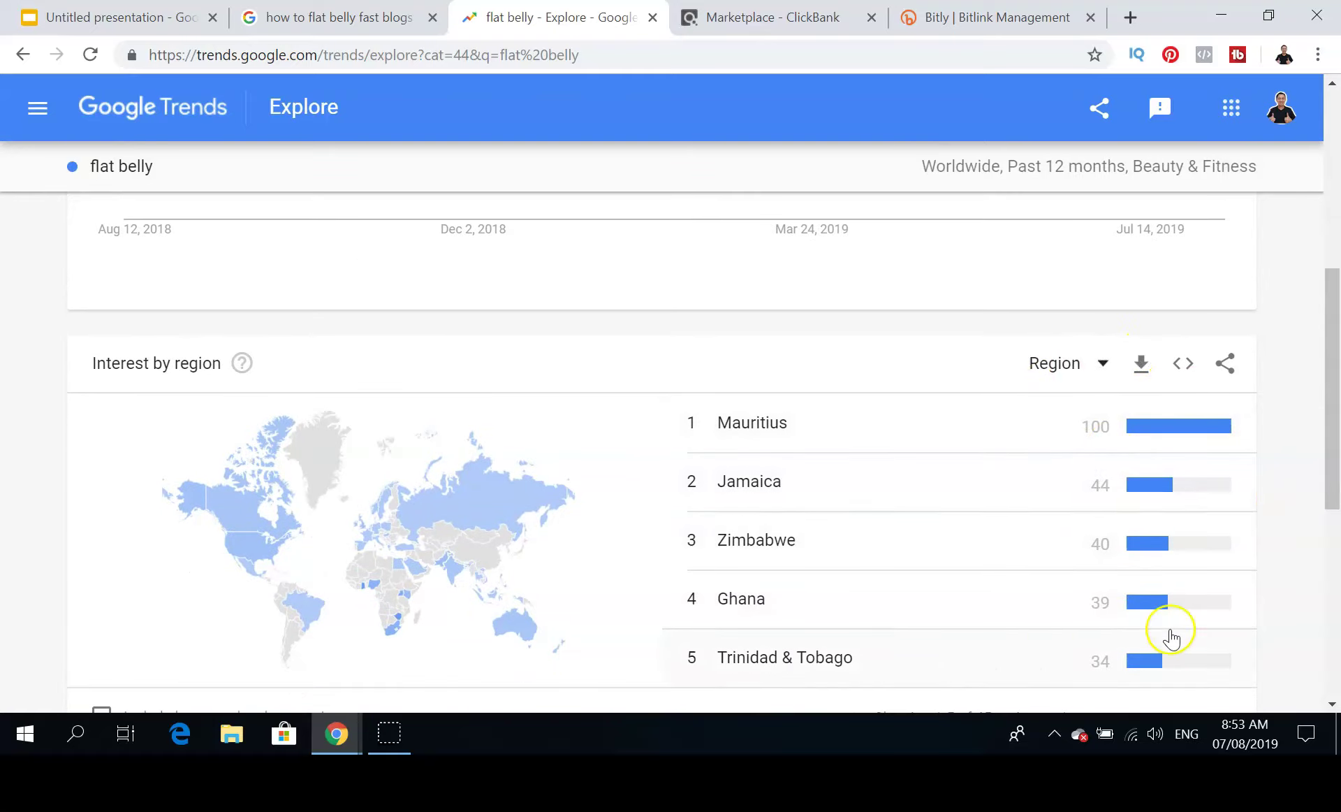
left_click_drag(1332, 380, 1336, 583)
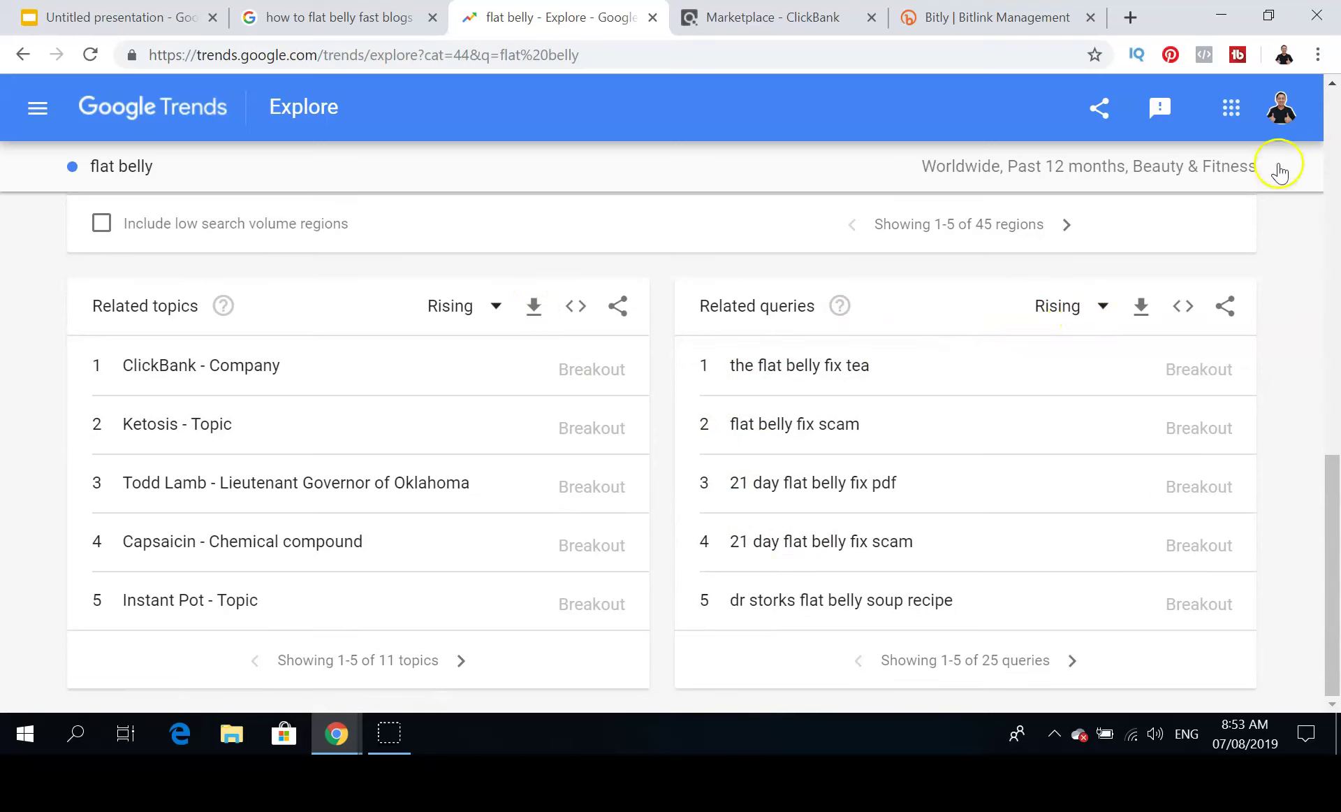
- Check the Google Trends Subscriptions page and return to the Trends home page
left_click(28, 104)
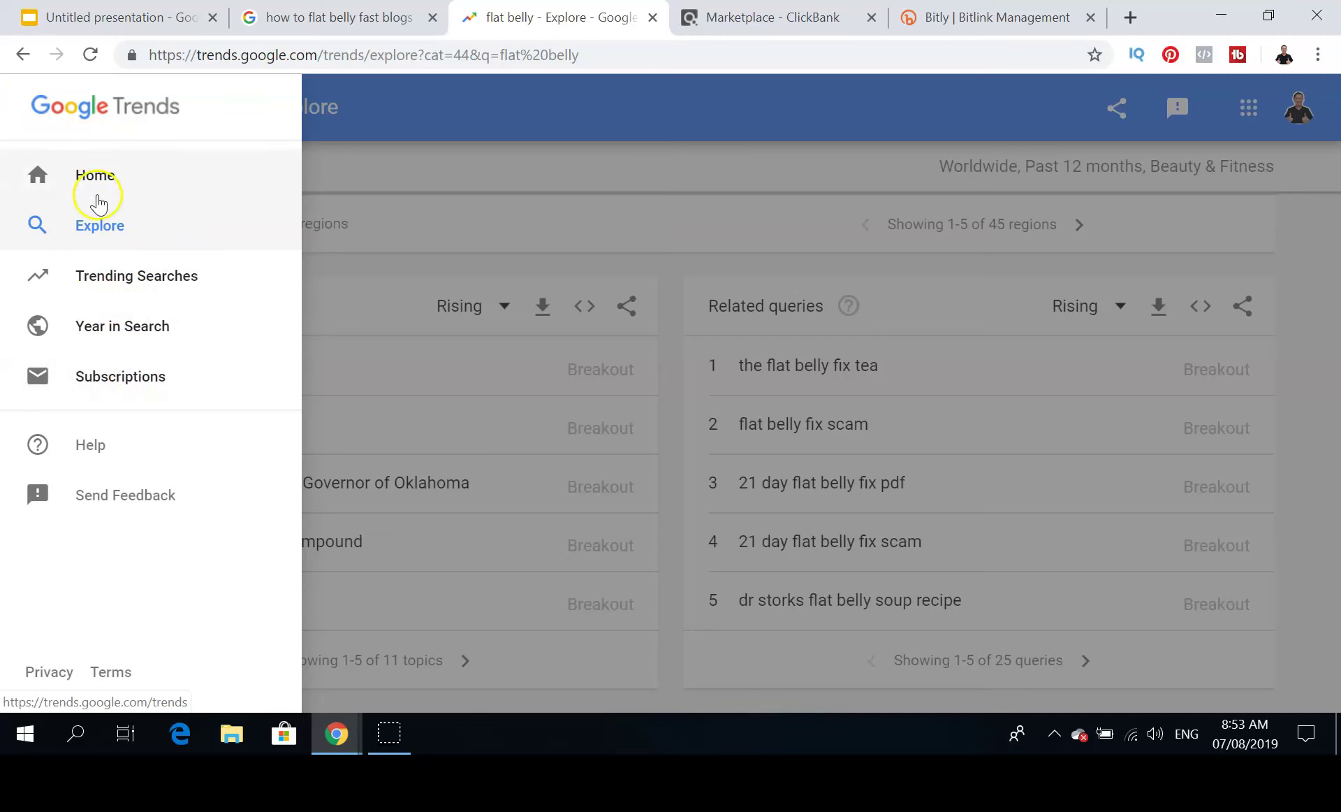
left_click(134, 378)
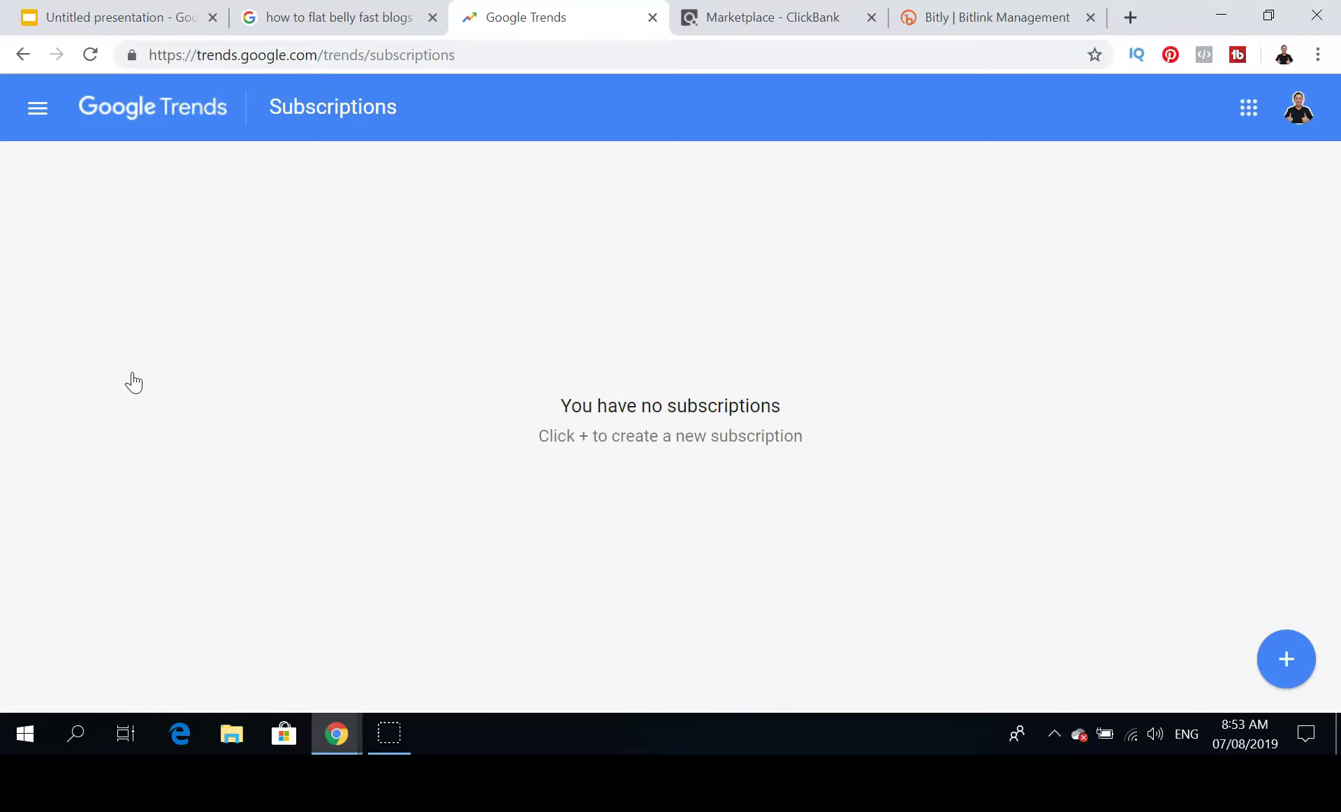
left_click(41, 112)
left_click(79, 180)
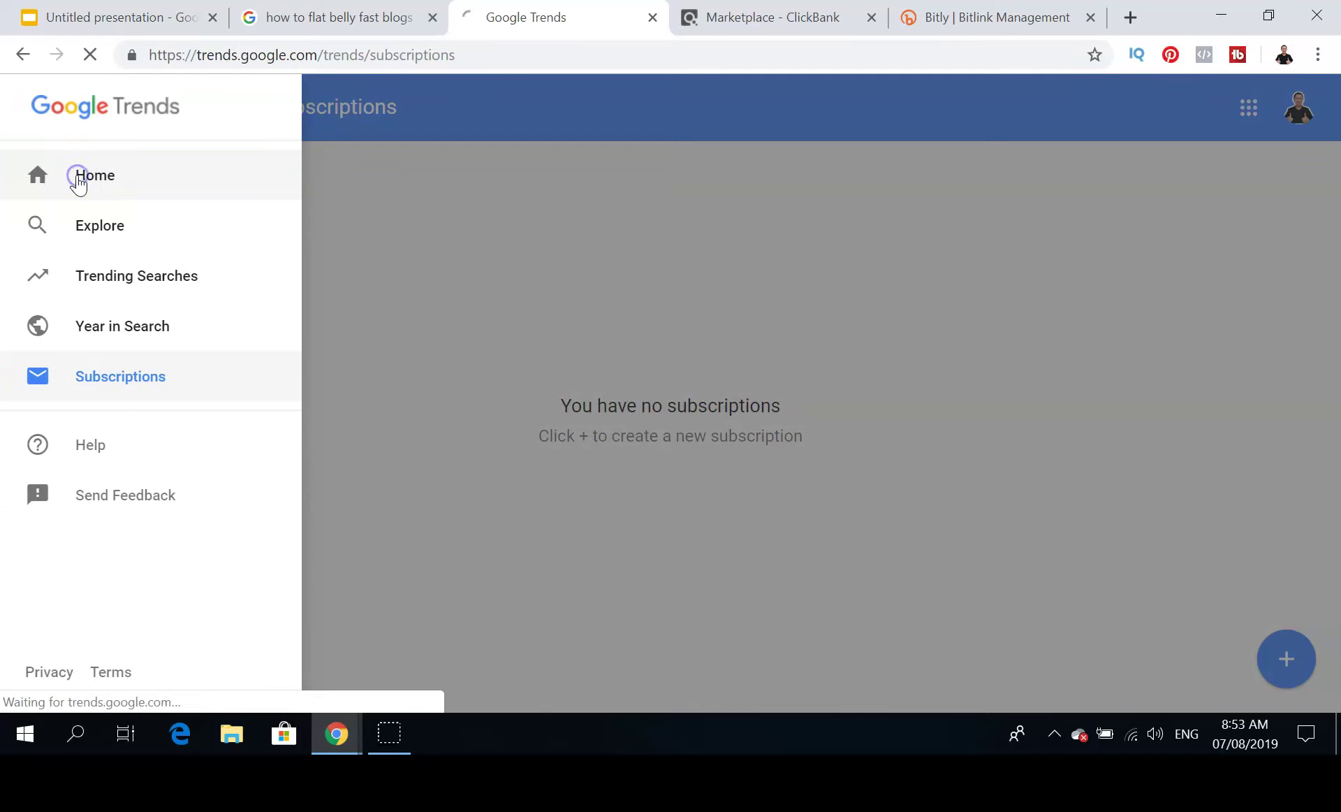